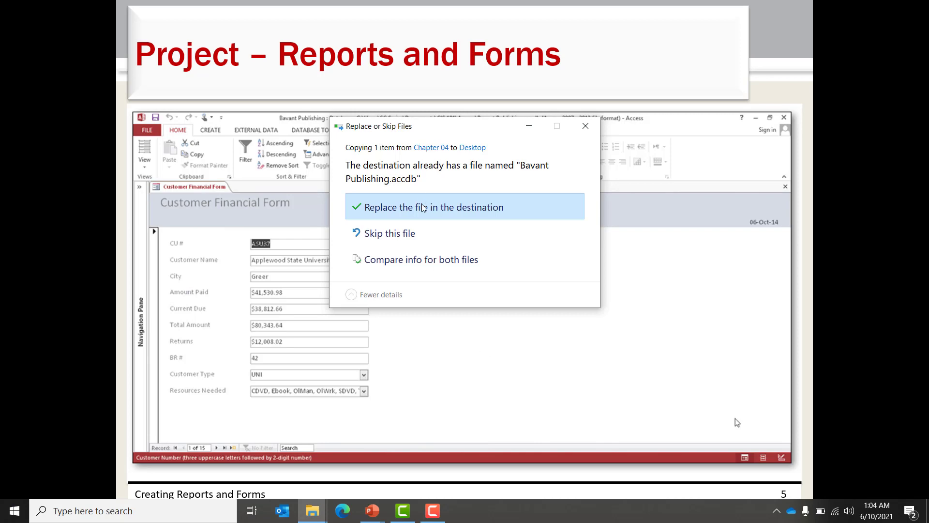
- Replace the desktop copy of Bavant Publishing.accdb with the Chapter 04 version and open the database
left_click(424, 208)
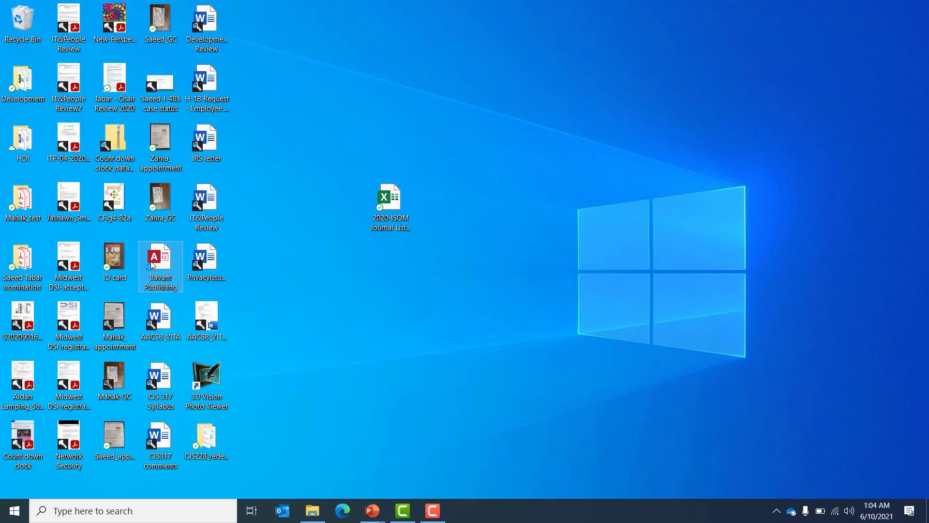
double_click(152, 264)
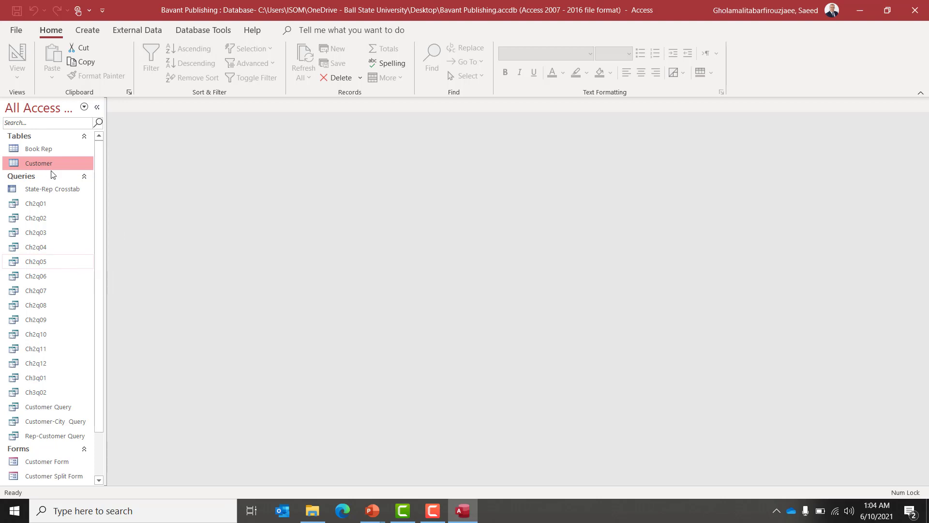
left_click(44, 151)
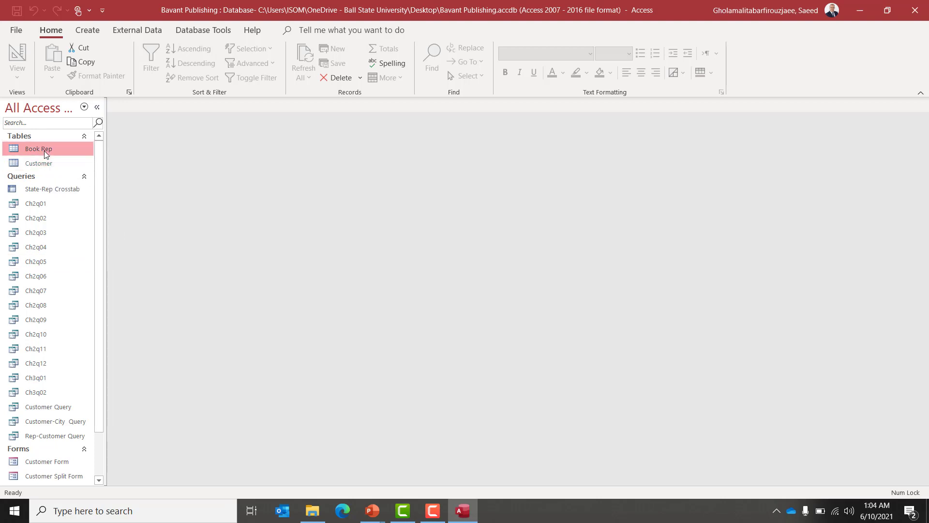
left_click(48, 165)
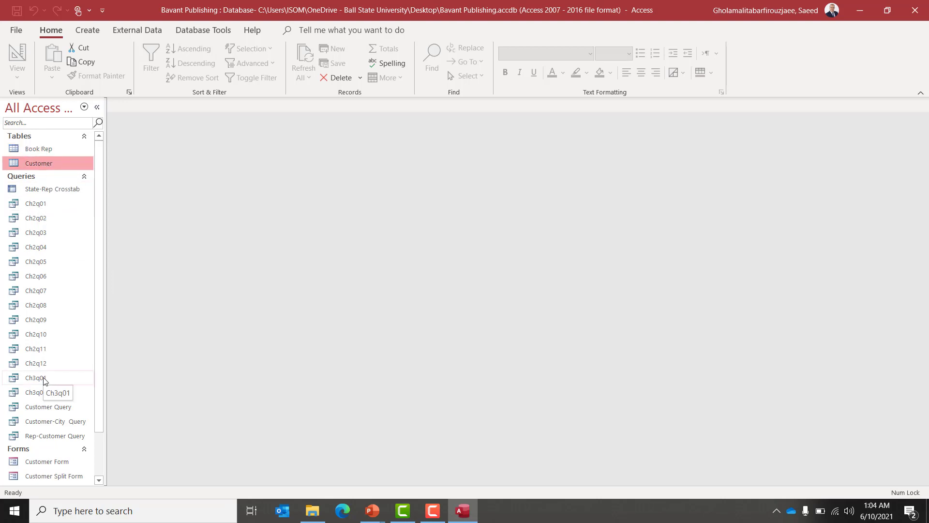
scroll(69, 419, "down", 3)
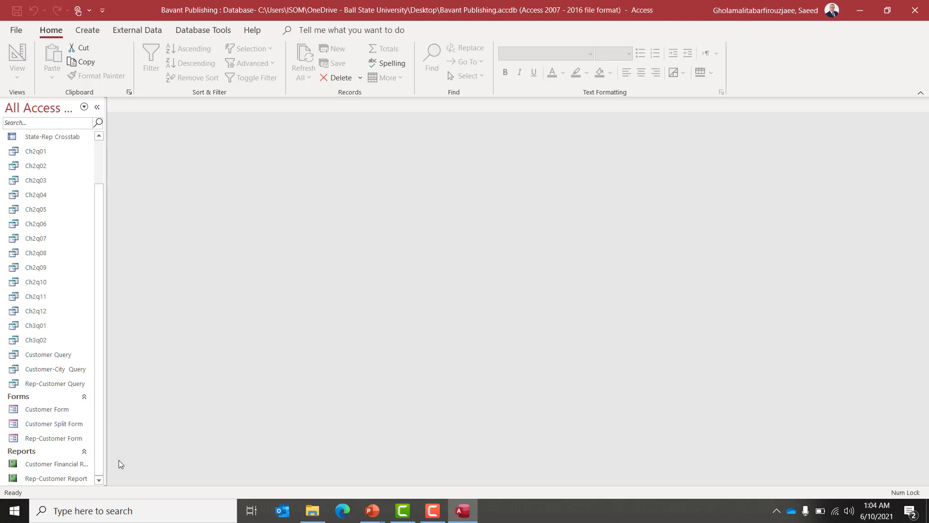
key("alt+Tab")
key("alt+Tab")
key("alt+Tab")
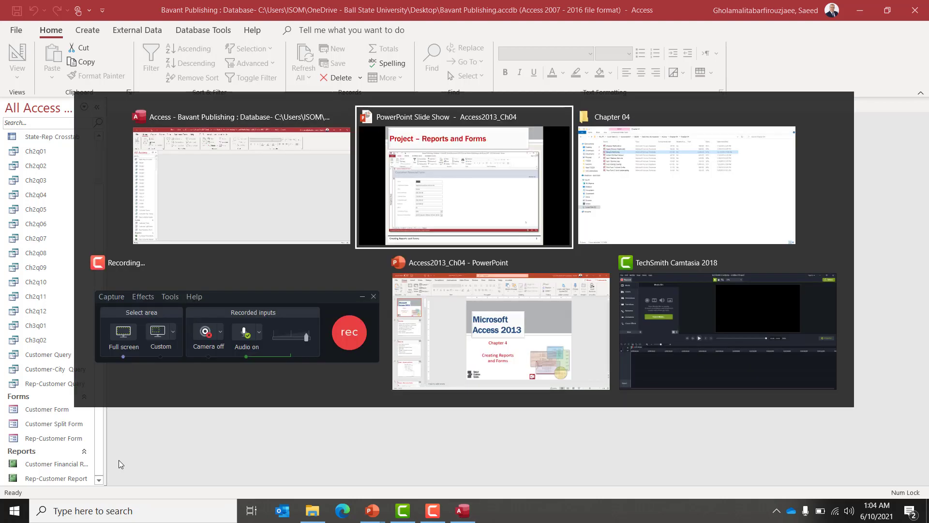
key("alt+shift+Tab")
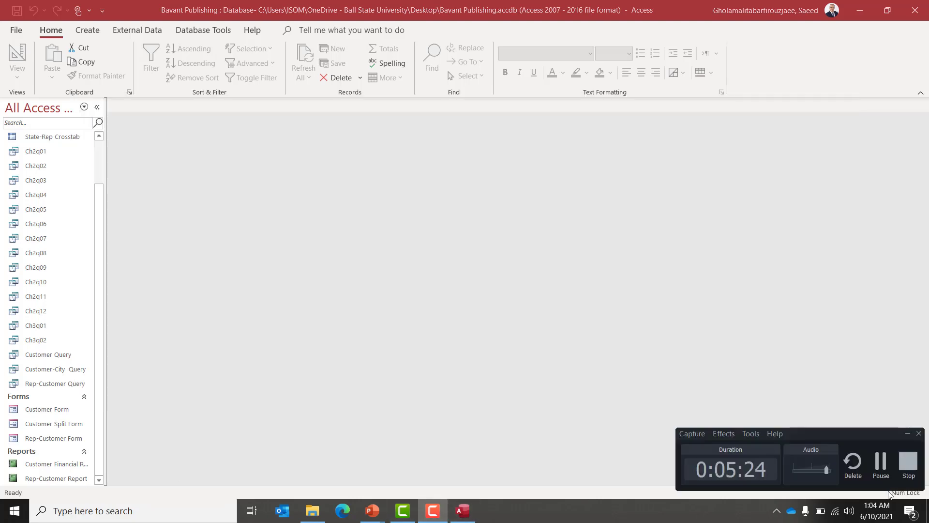
left_click(879, 464)
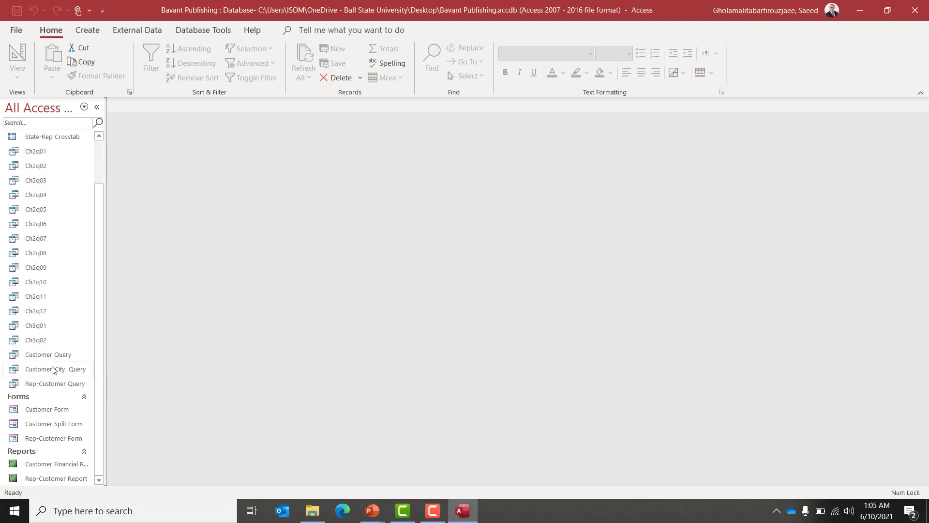
- Open the Customer Financial Report in Layout View
left_click(54, 465)
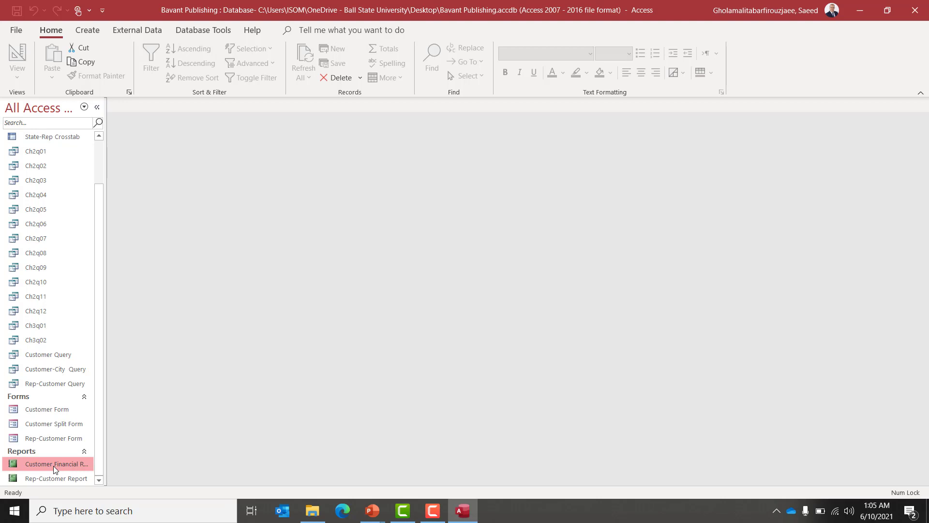
right_click(54, 466)
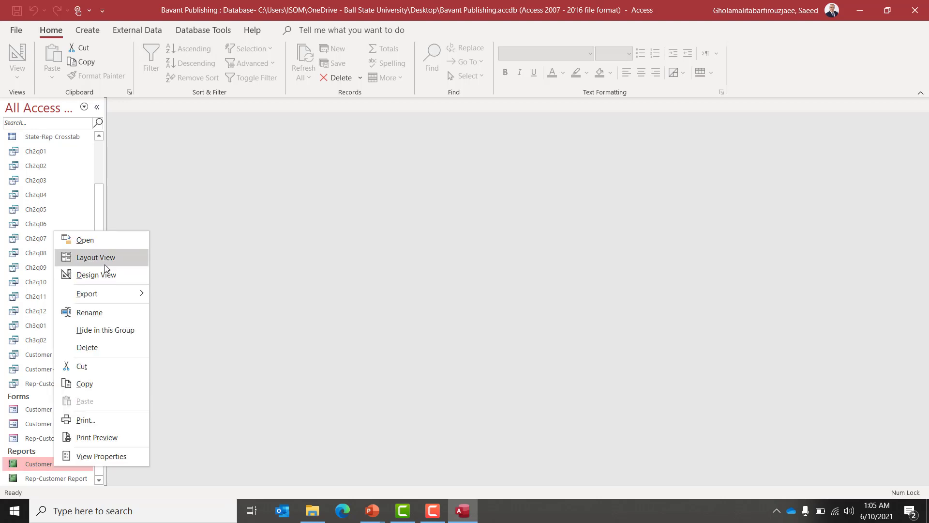
left_click(35, 468)
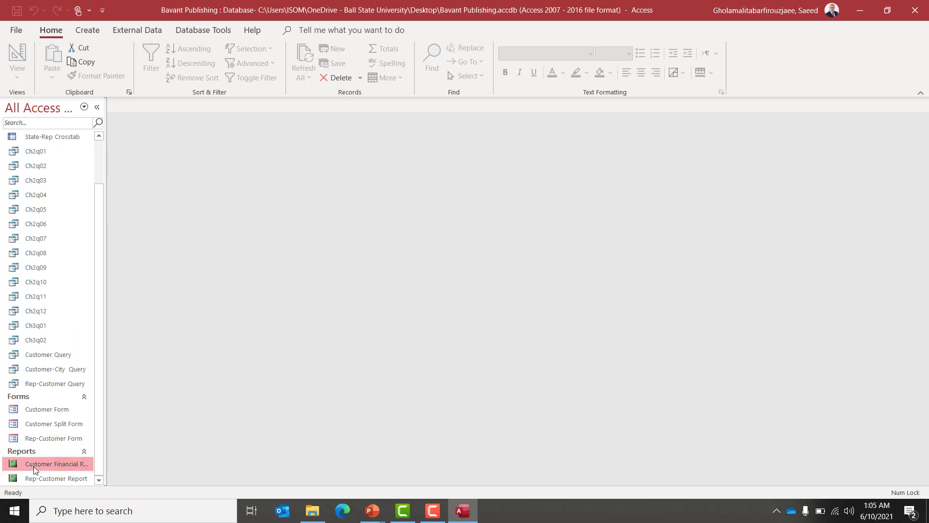
right_click(35, 467)
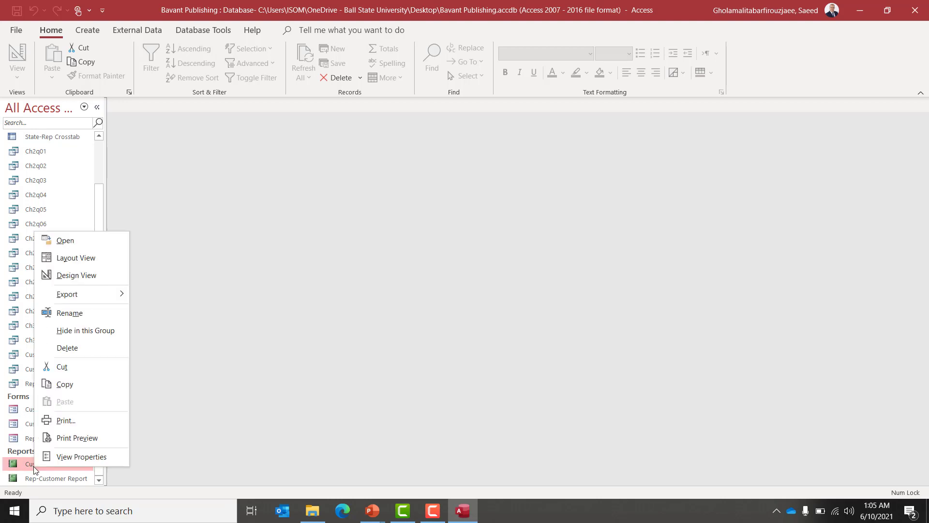
left_click(88, 259)
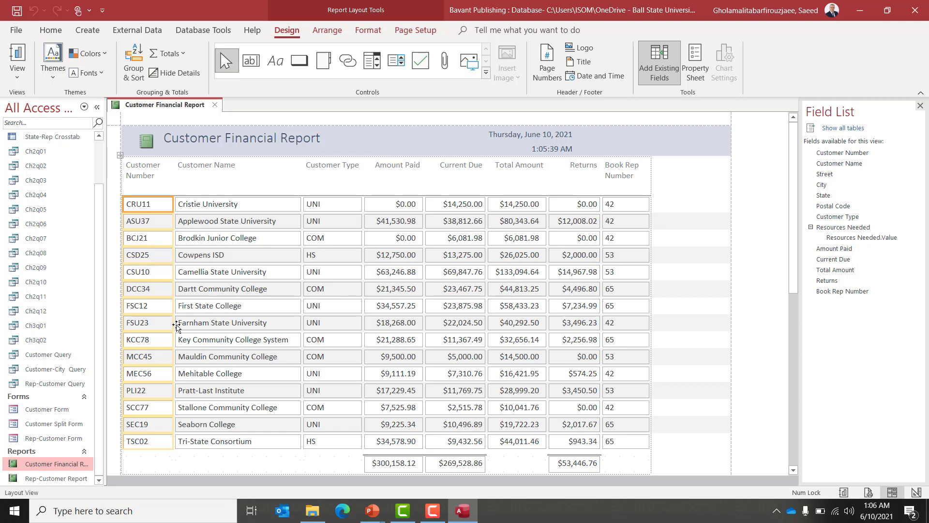
- Group the Customer Financial Report on Customer Type and sort the records within each group by Customer Name
scroll(176, 327, "down", 1)
scroll(176, 327, "up", 1)
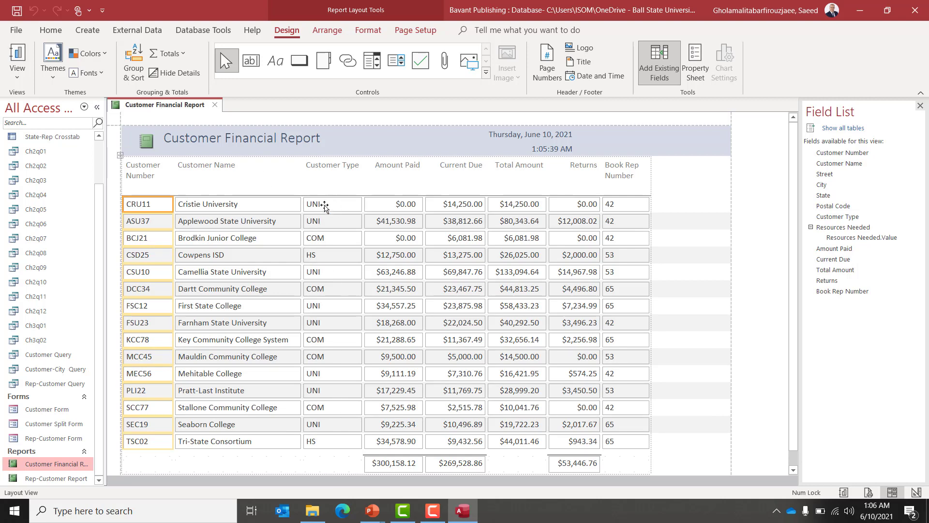
left_click(330, 166)
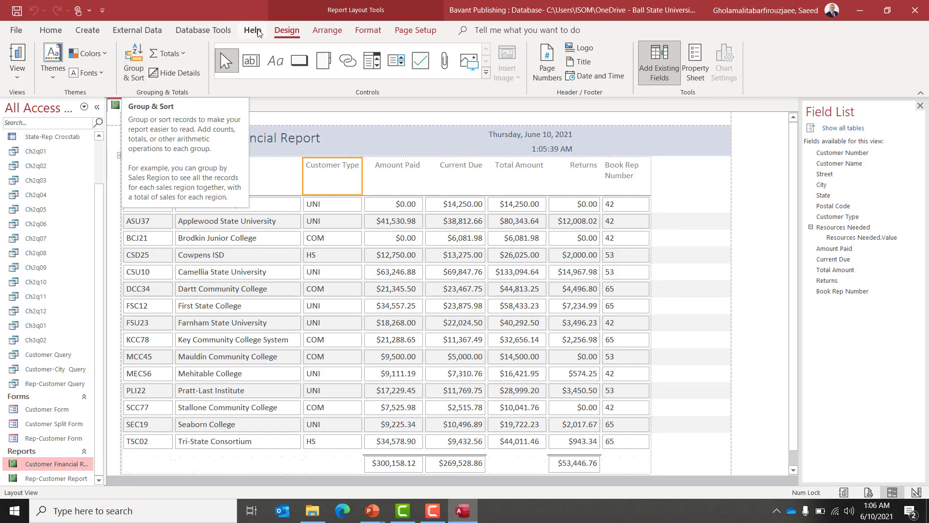
left_click(135, 74)
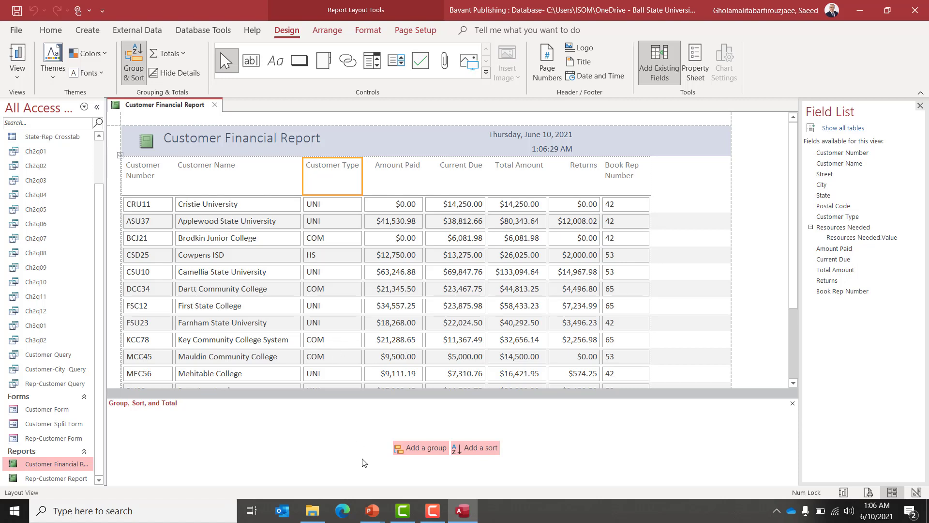
left_click(425, 449)
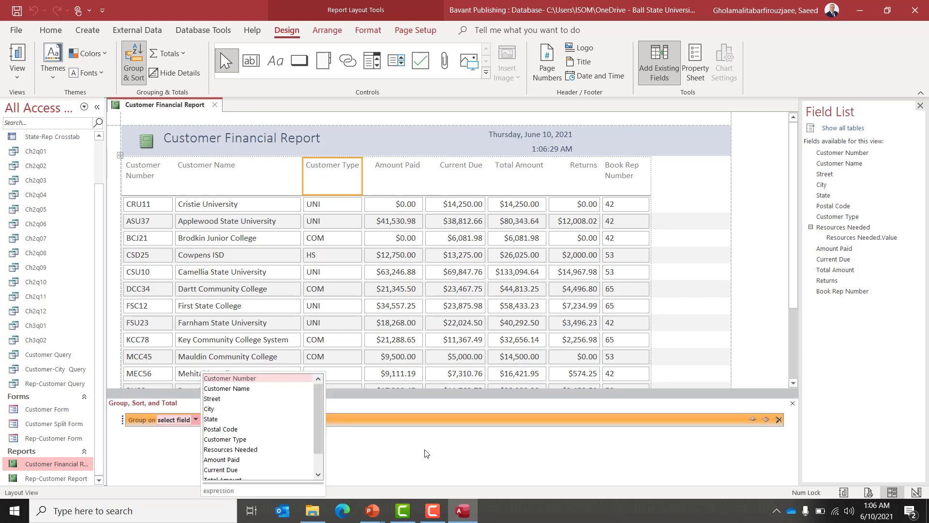
left_click(247, 440)
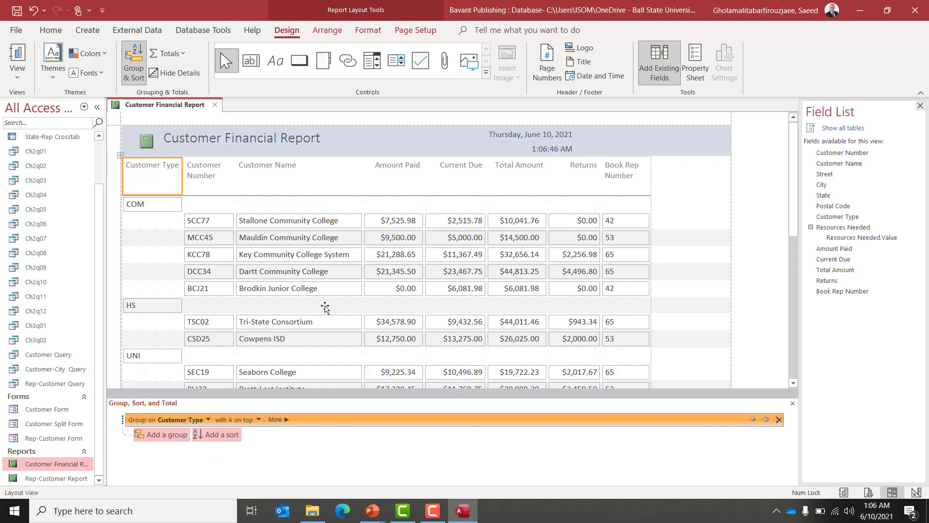
left_click(221, 438)
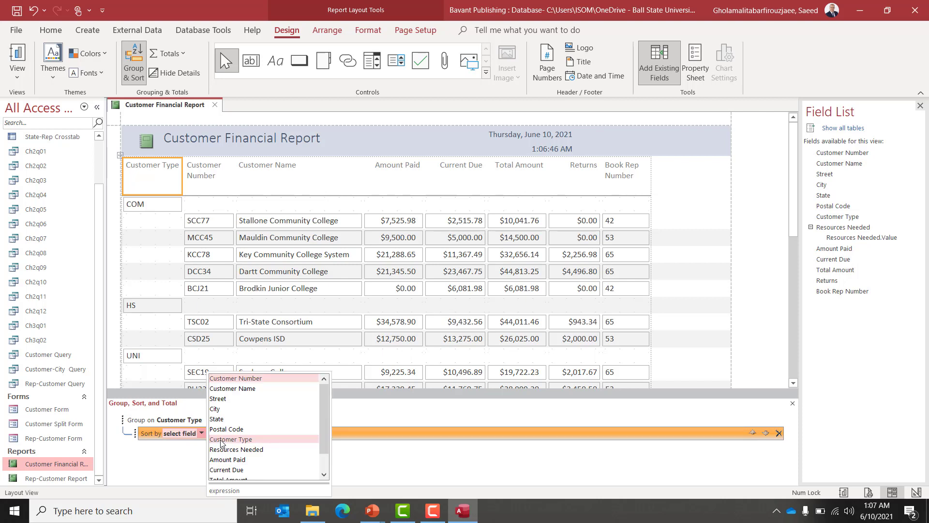
left_click(261, 389)
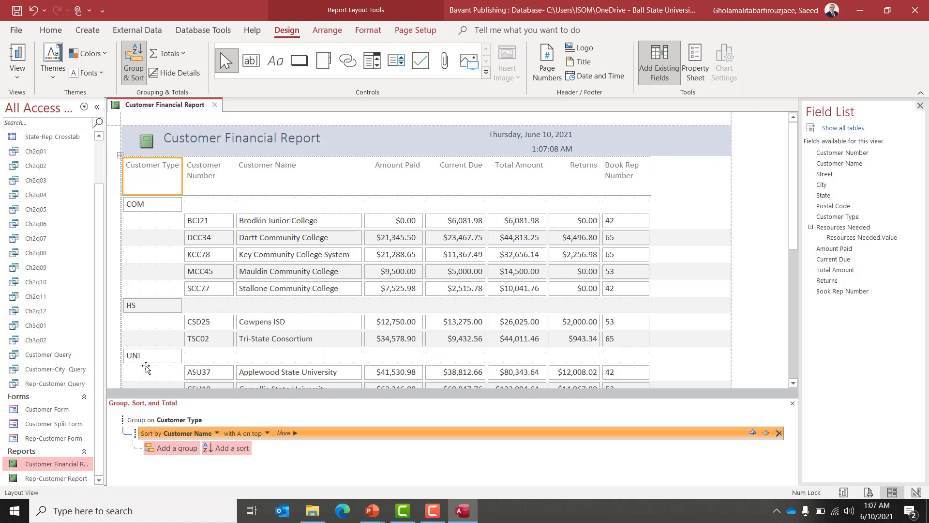
- Add Sum totals for the Amount Paid and Current Due columns of the report
left_click(401, 168)
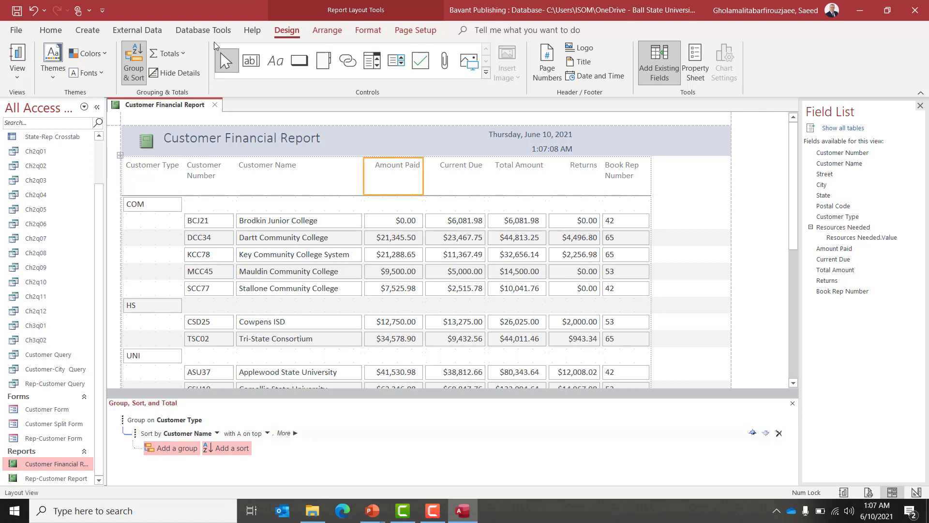
left_click(181, 58)
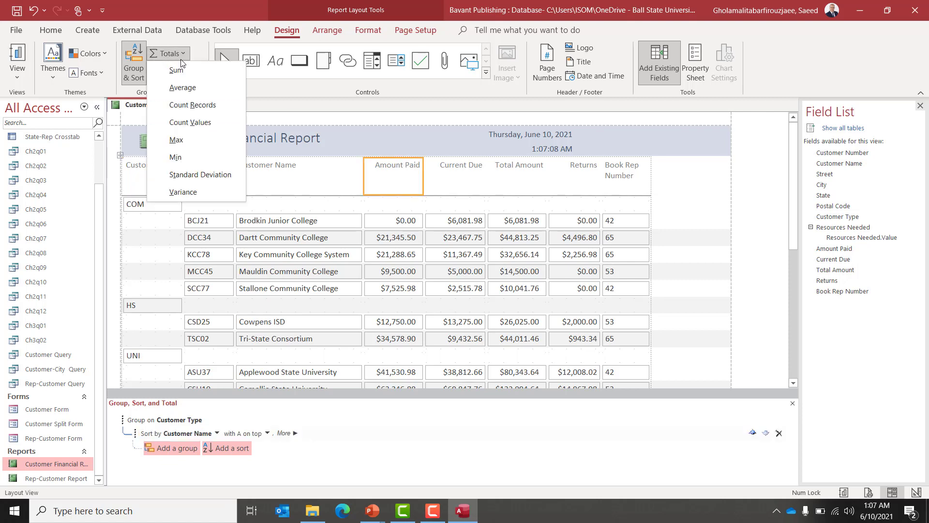
left_click(183, 67)
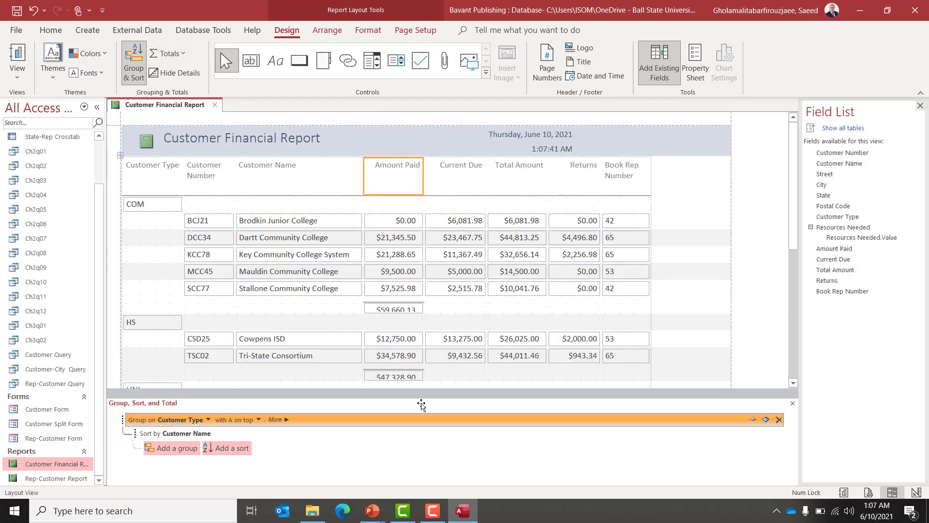
left_click(470, 165)
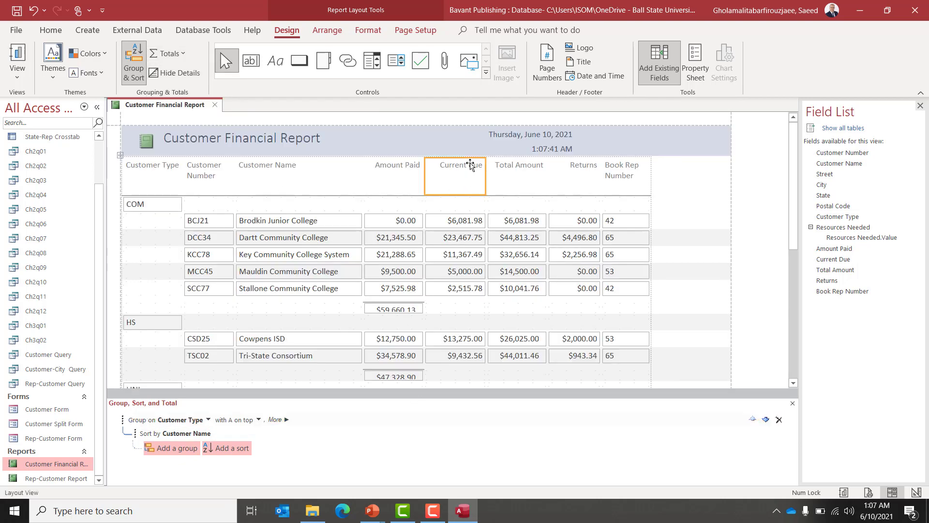
left_click(186, 56)
left_click(183, 68)
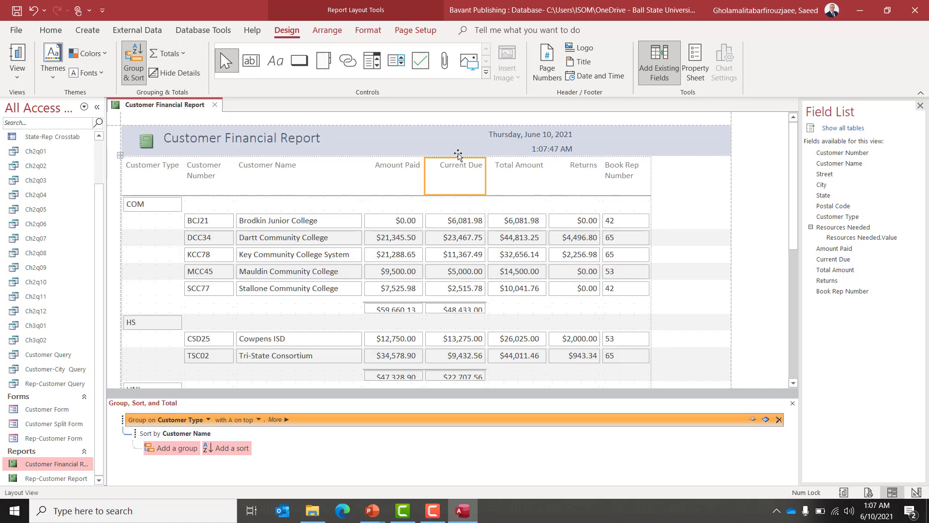
- Add Sum totals for the Total Amount and Returns columns of the report
left_click(528, 170)
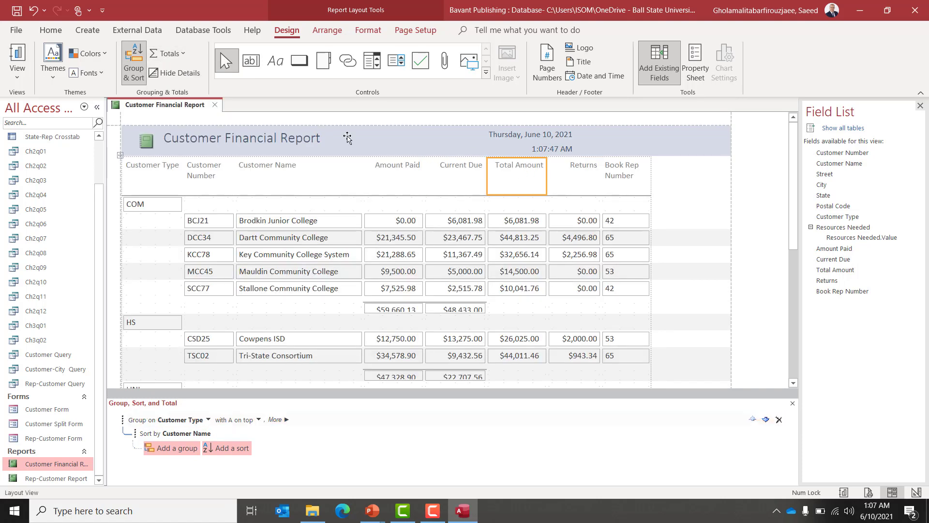
left_click(183, 56)
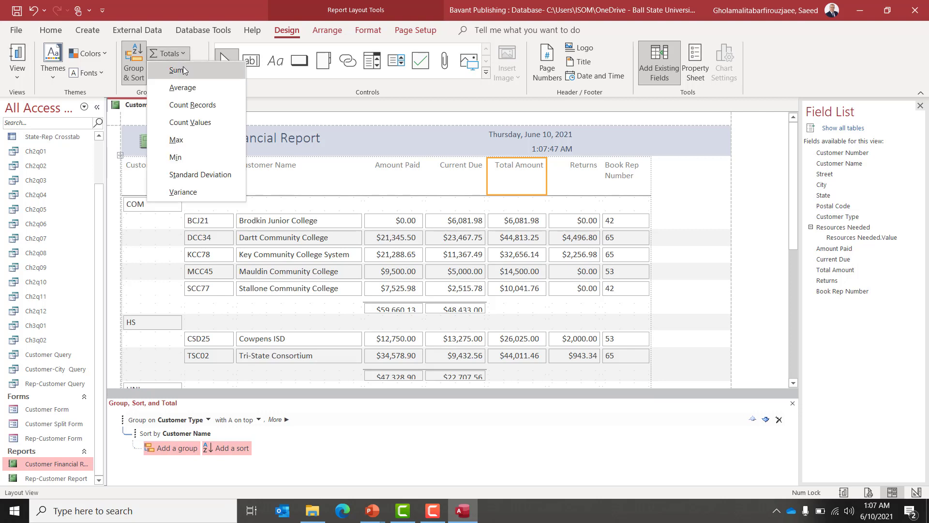
left_click(184, 71)
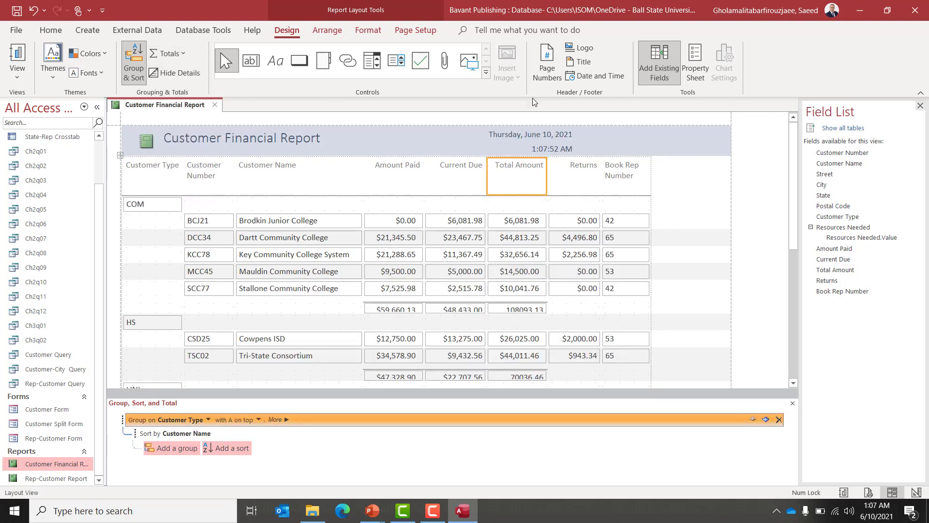
left_click(585, 165)
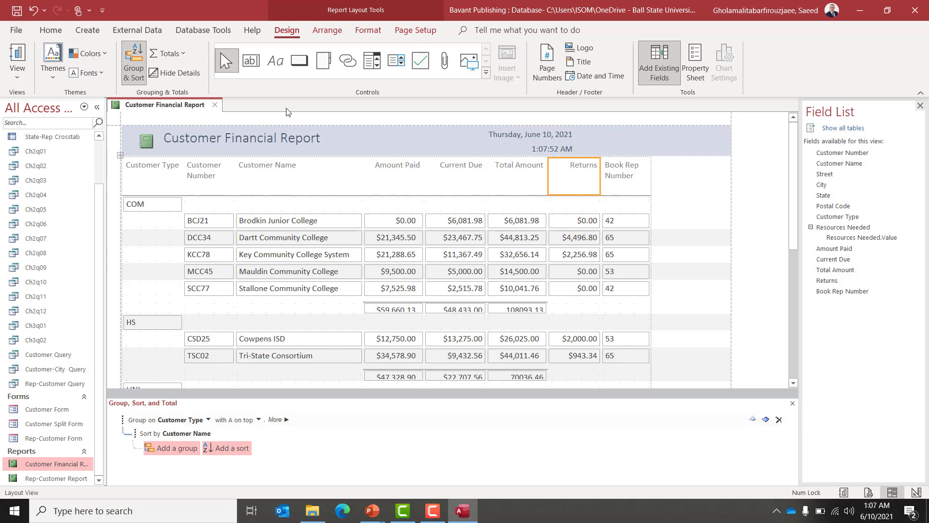
left_click(180, 54)
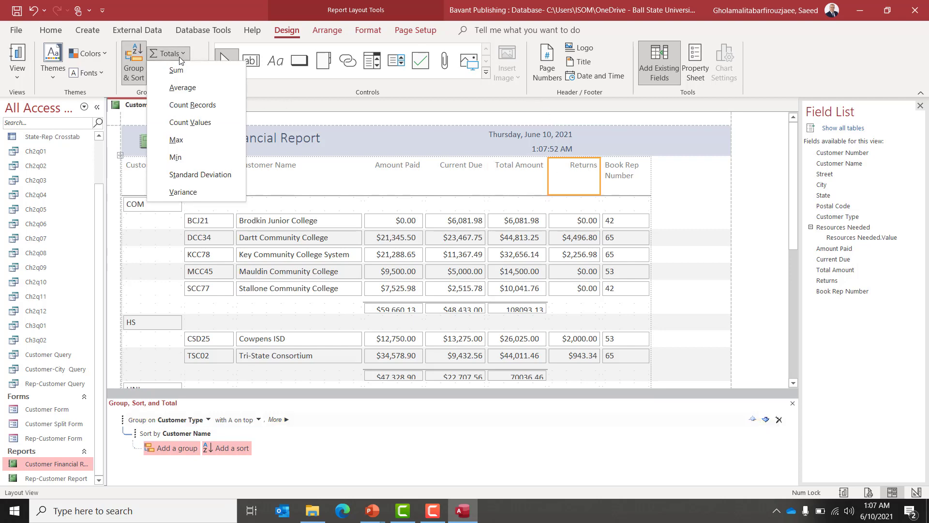
left_click(175, 70)
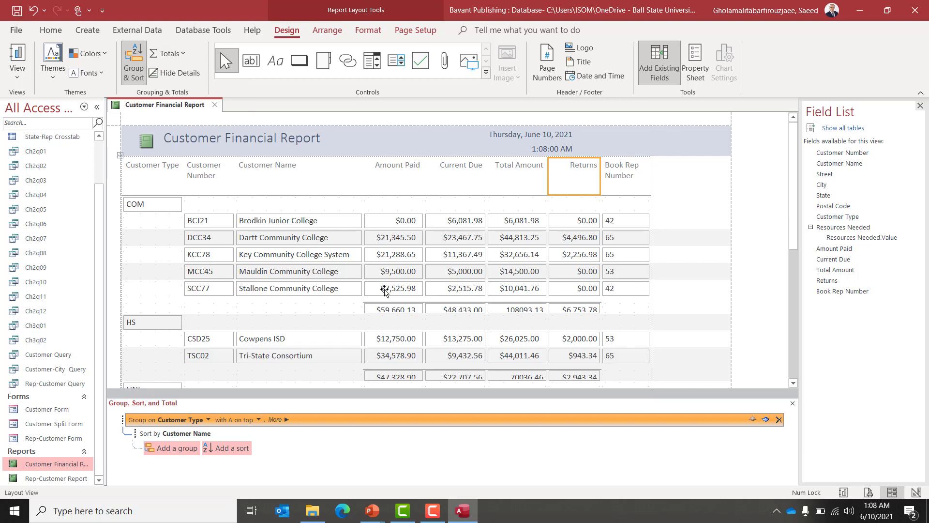
- Add a conditional formatting rule to the Amount Paid column that shows values greater than or equal to 6000 in a red font
scroll(385, 290, "down", 1)
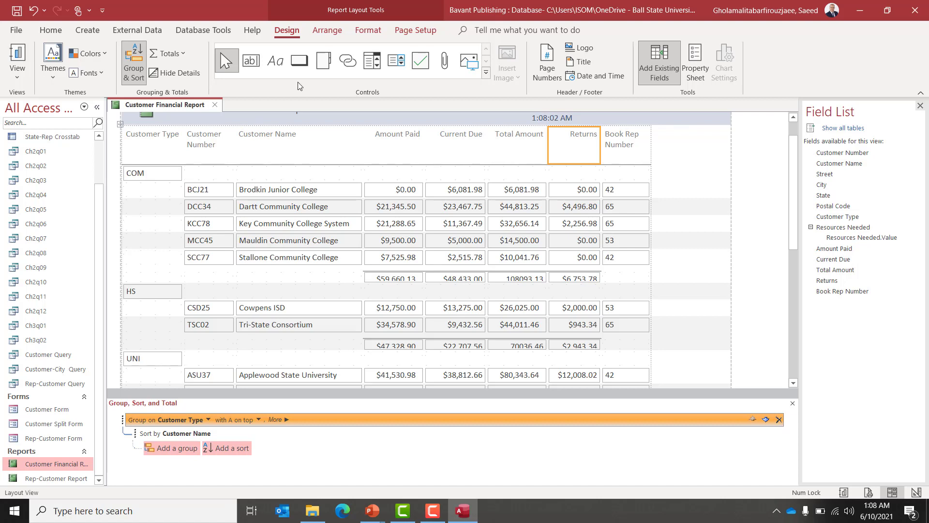
left_click(373, 31)
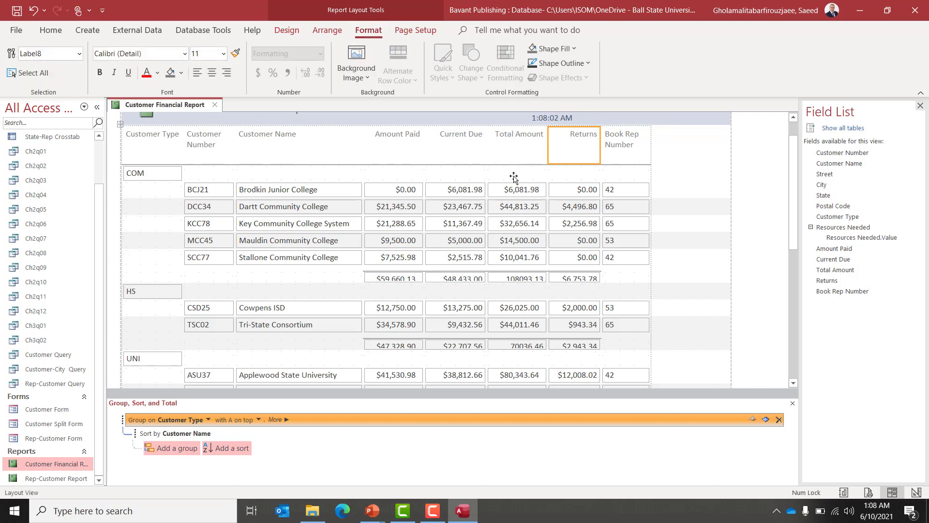
left_click(393, 194)
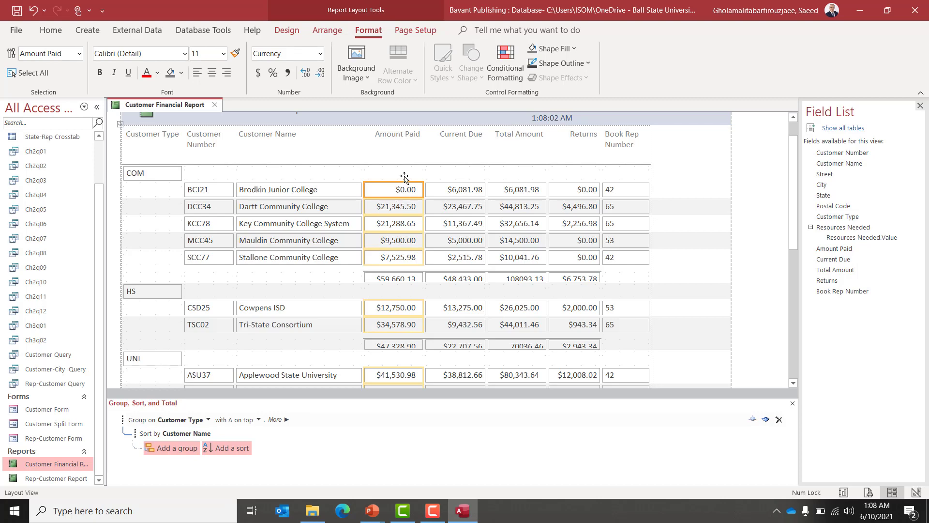
left_click(508, 59)
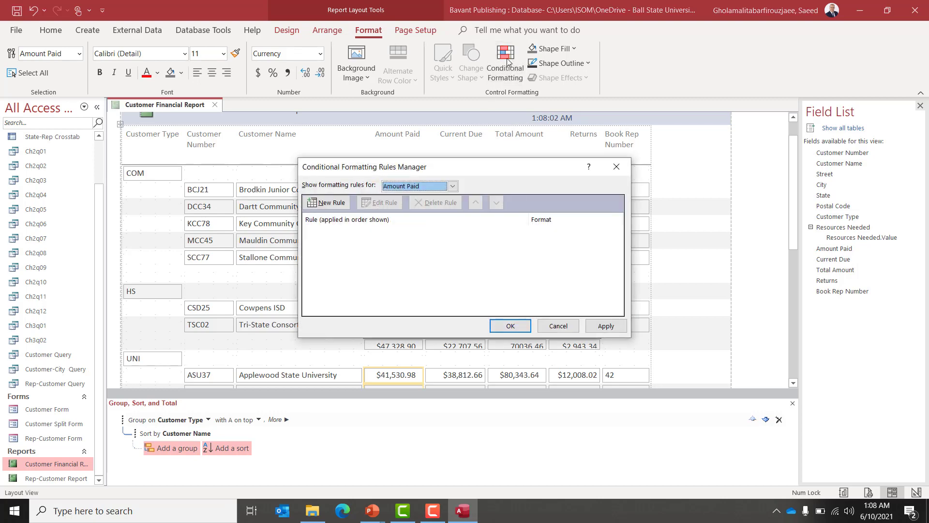
left_click(332, 205)
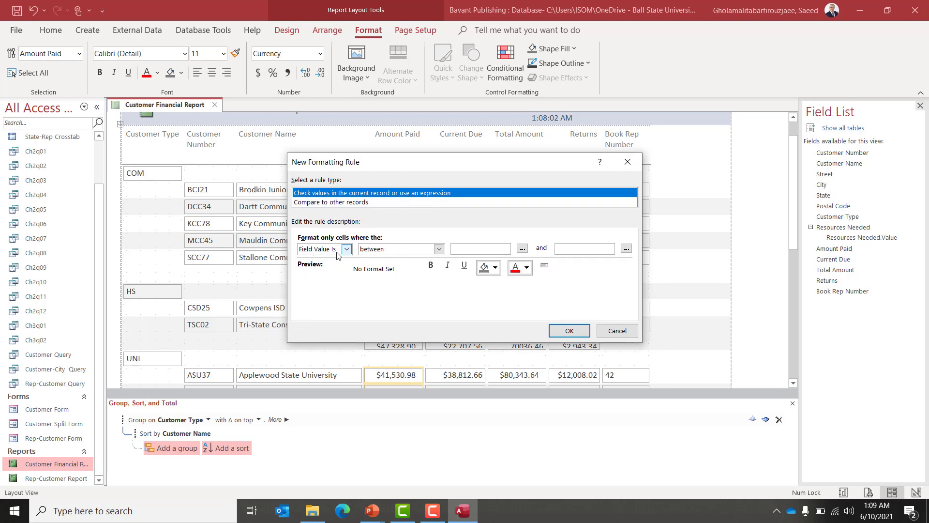
left_click(401, 250)
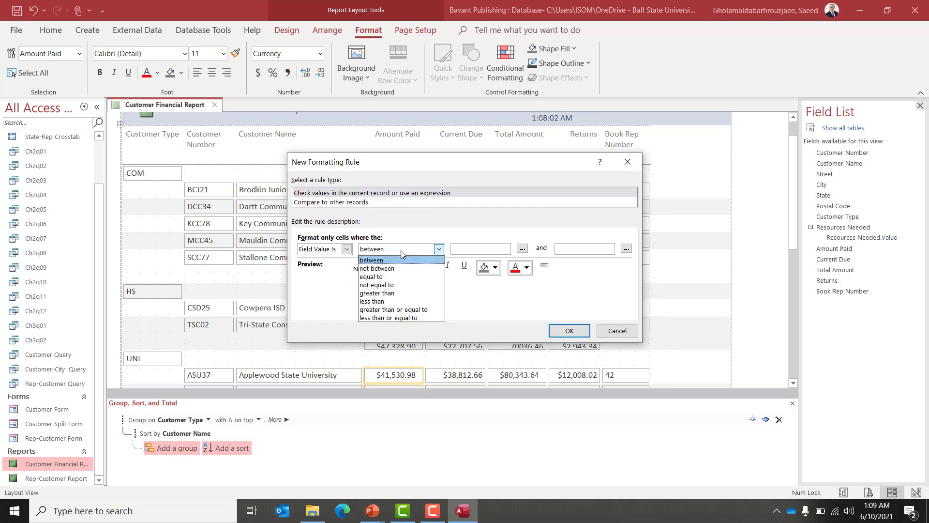
left_click(404, 310)
left_click(488, 250)
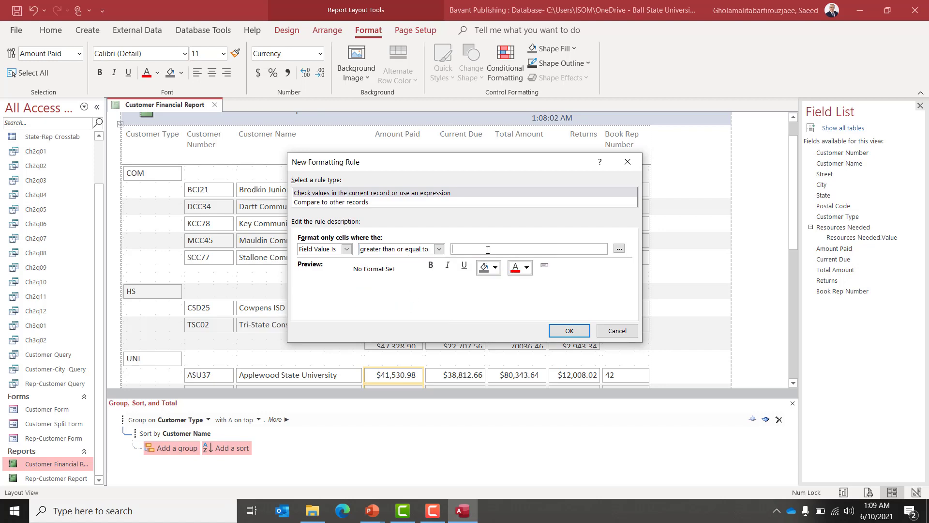
type("6000")
left_click(516, 274)
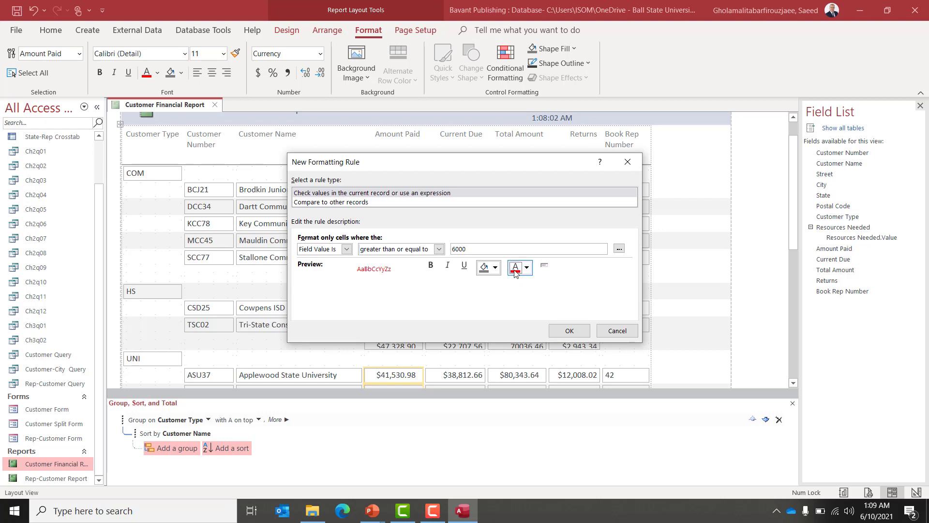
left_click(555, 333)
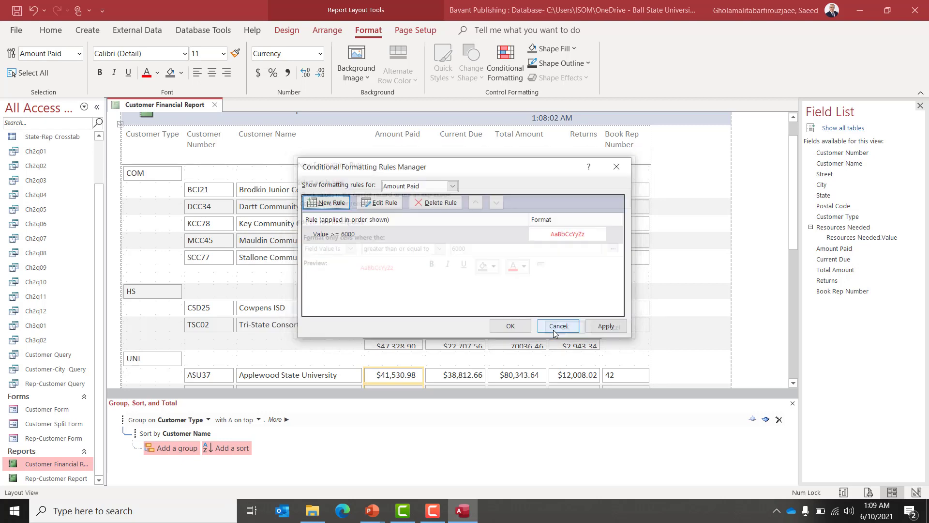
left_click(510, 327)
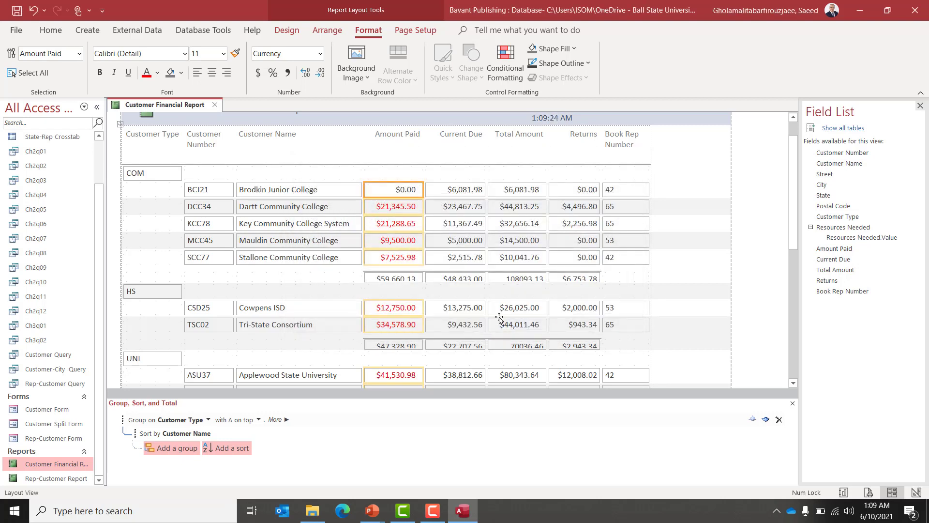
left_click(425, 278)
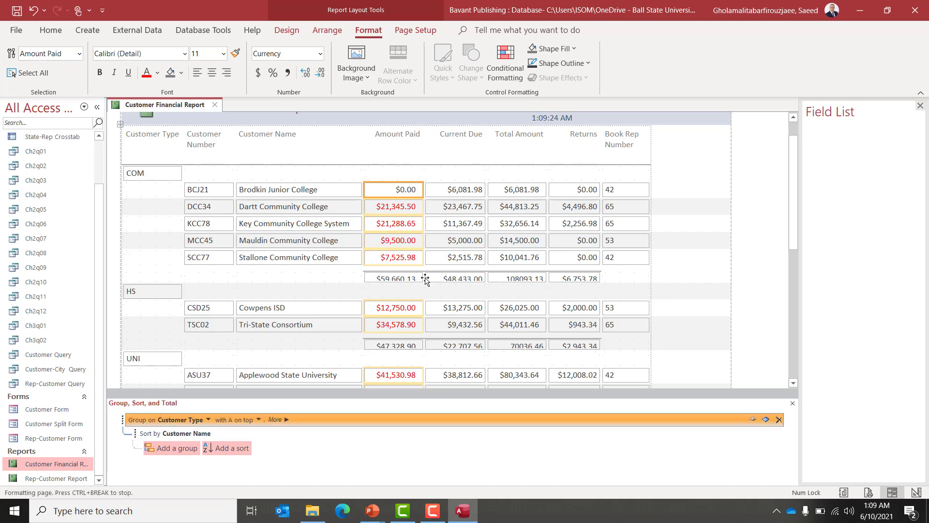
scroll(425, 278, "down", 5)
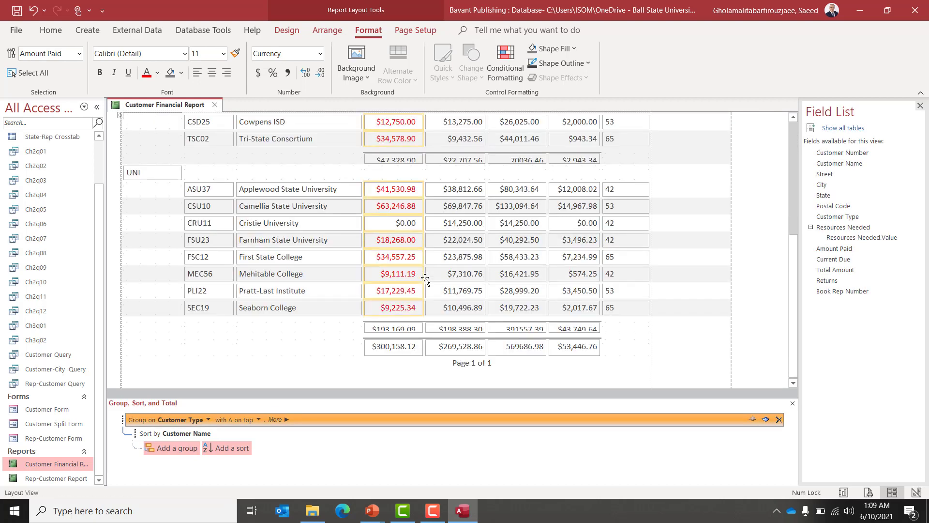
scroll(425, 278, "up", 6)
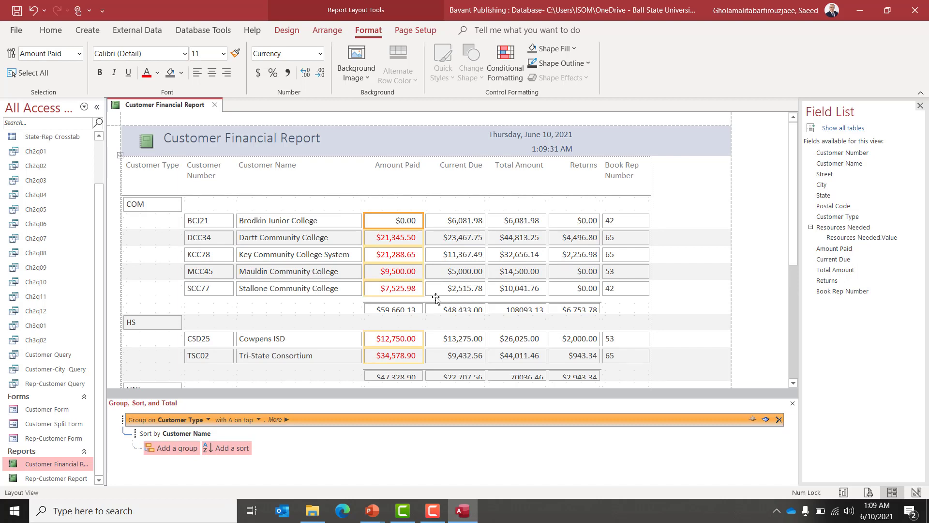
right_click(393, 239)
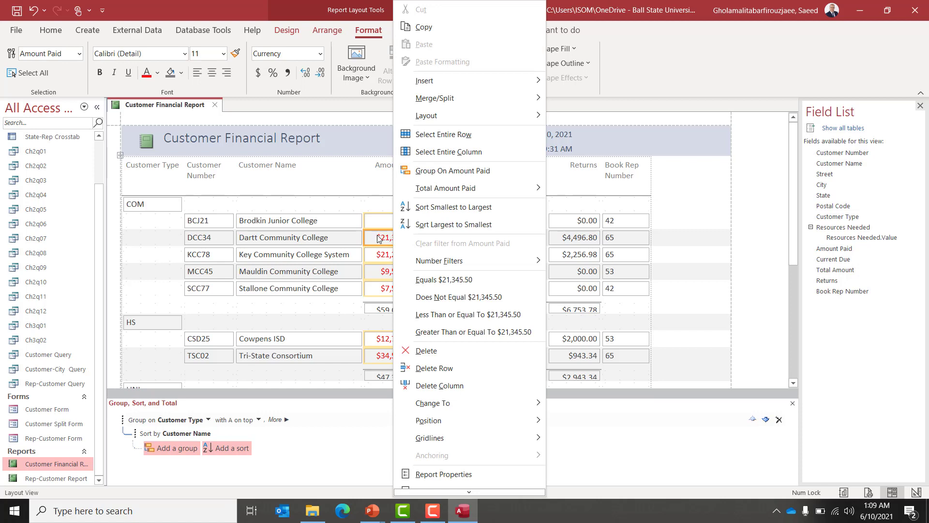
left_click(377, 235)
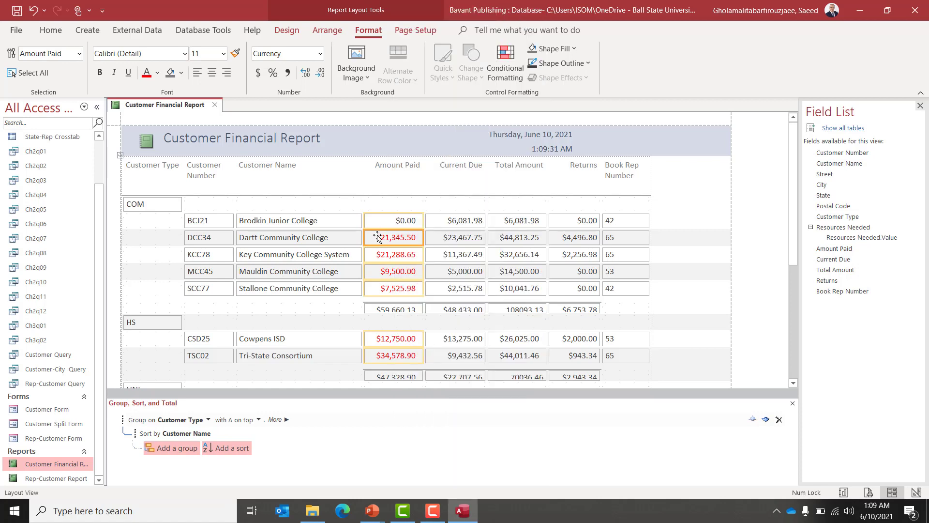
right_click(378, 236)
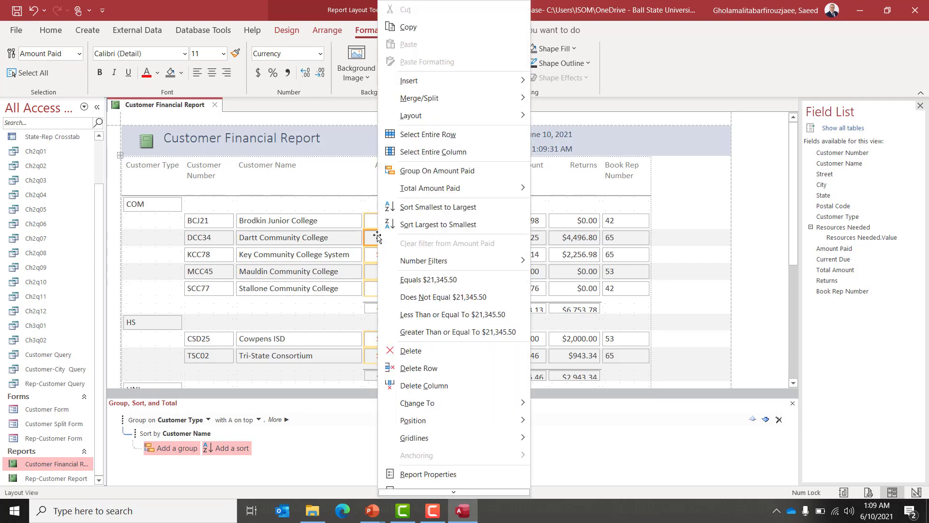
left_click(376, 237)
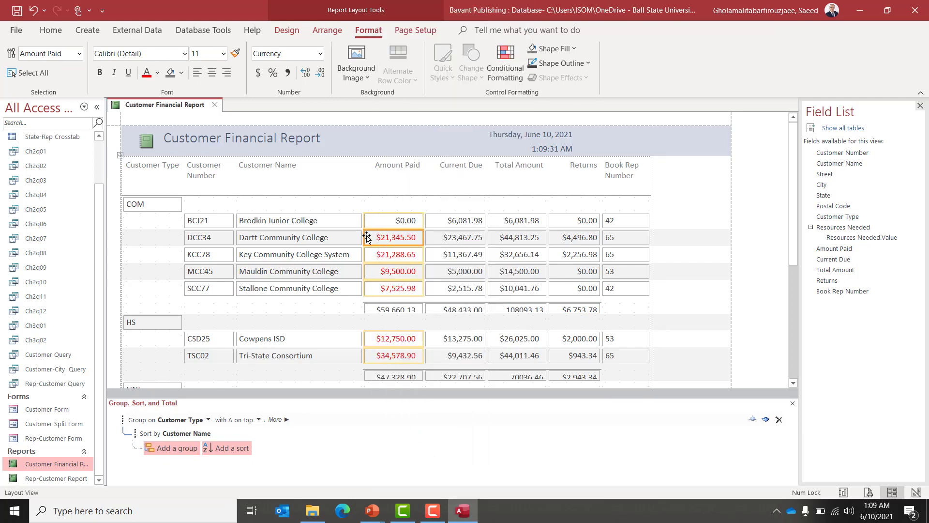
- Filter the report to exclude records whose Amount Paid equals $0.00
left_click(380, 220)
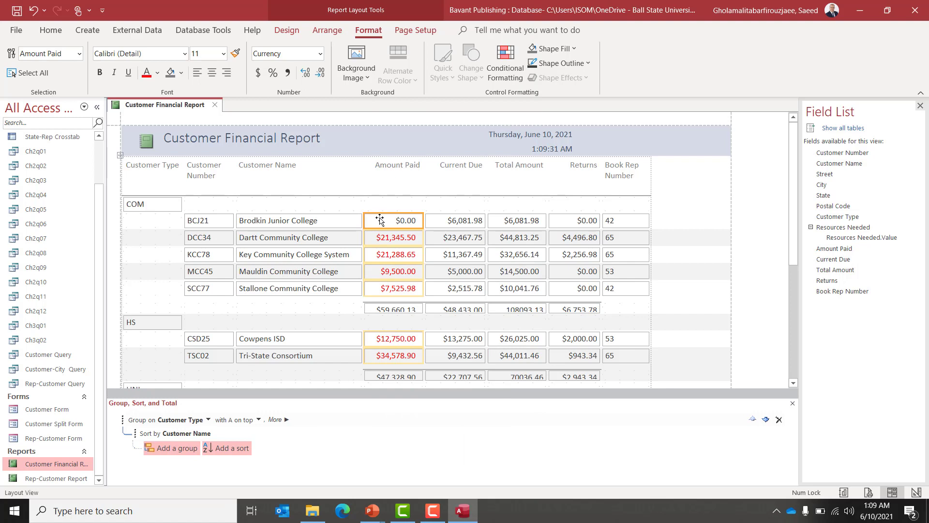
right_click(380, 221)
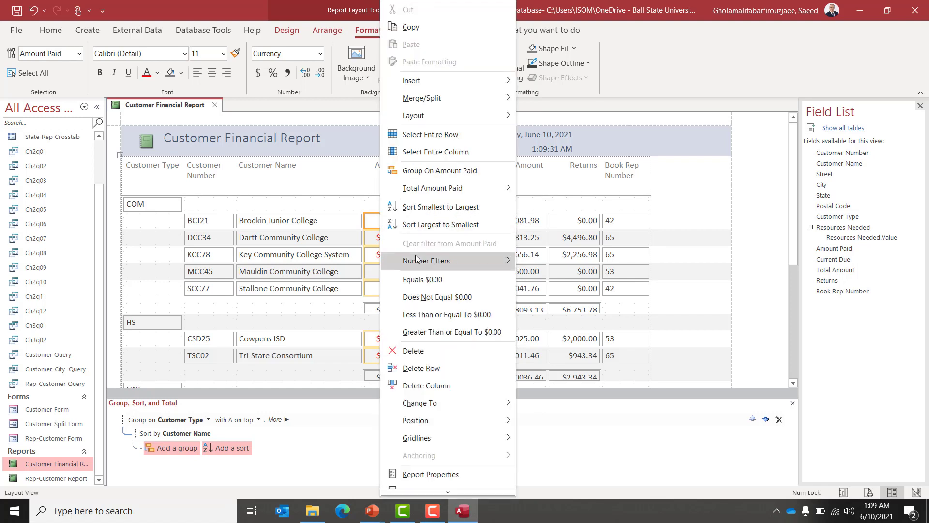
left_click(447, 297)
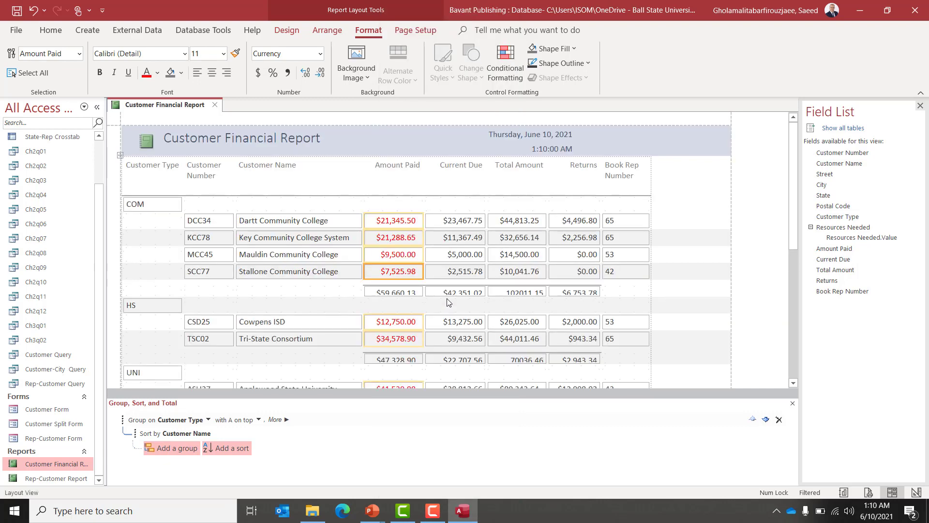
scroll(447, 302, "down", 5)
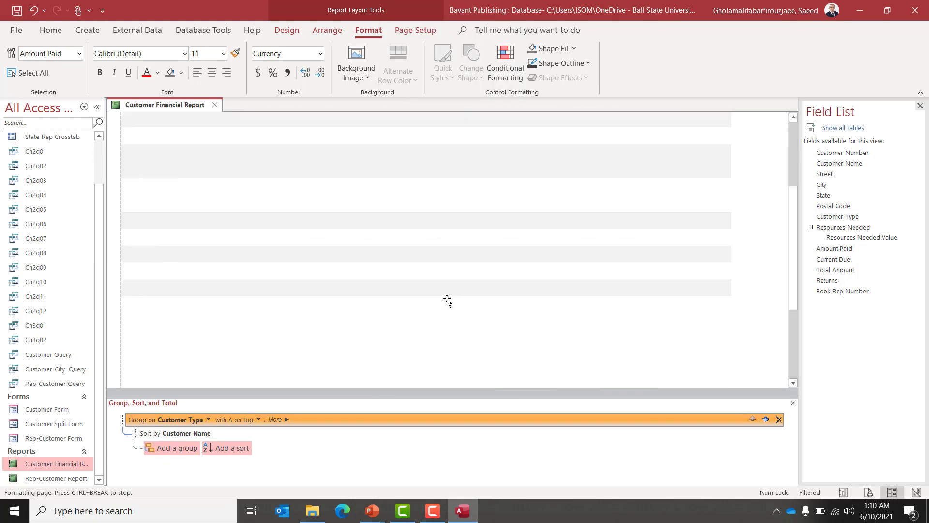
scroll(448, 300, "up", 5)
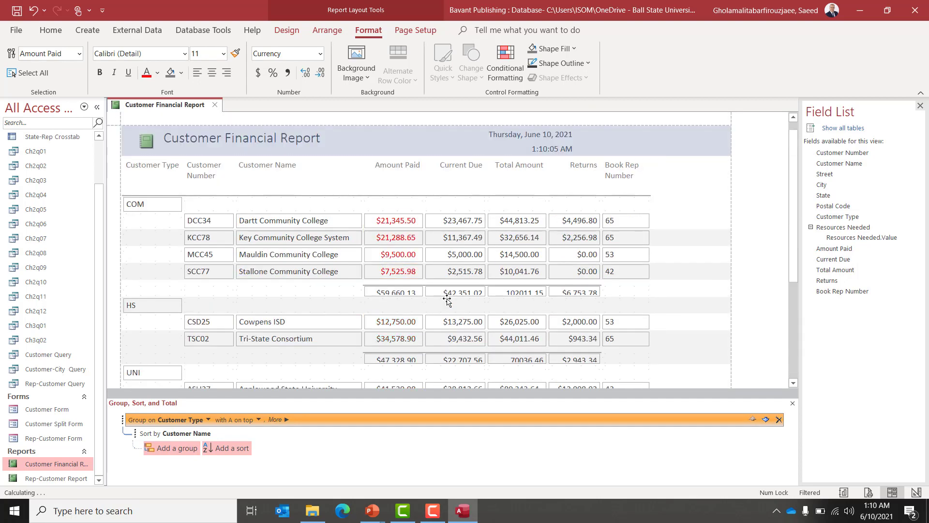
left_click(16, 31)
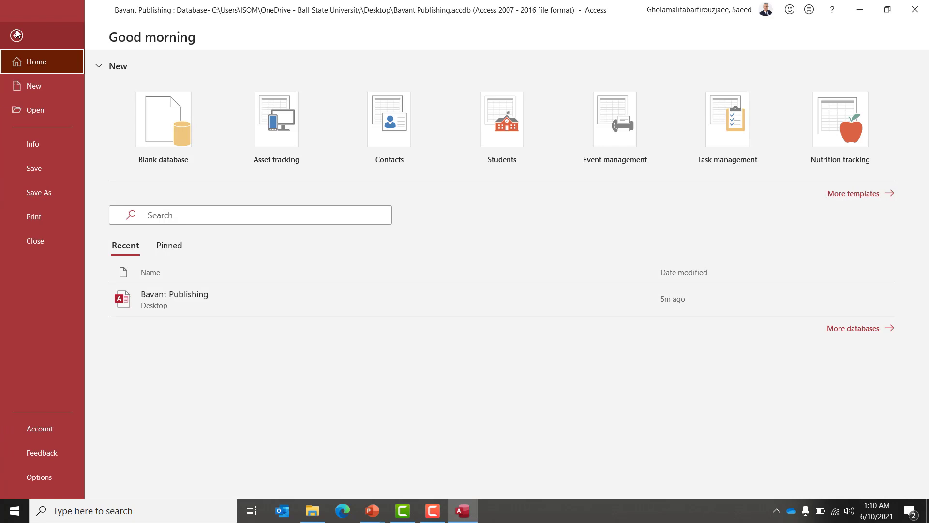
key("Escape")
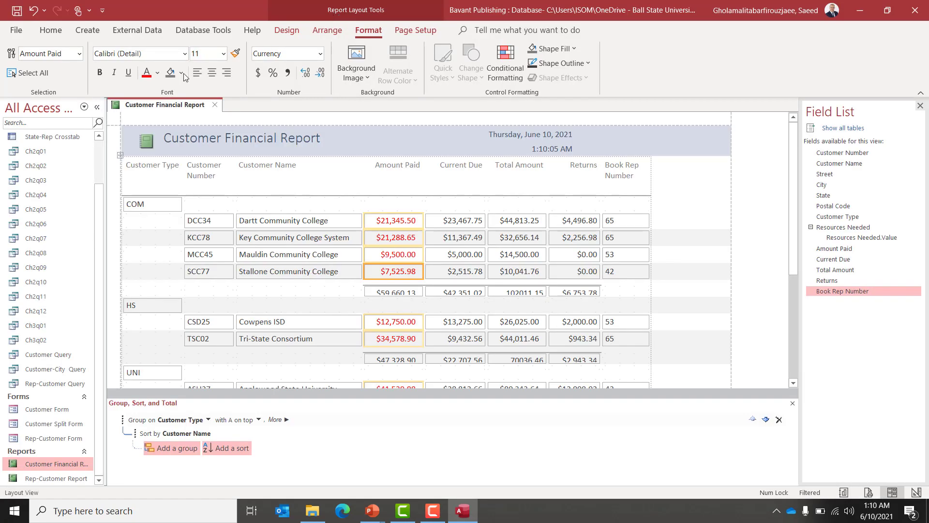
left_click(365, 79)
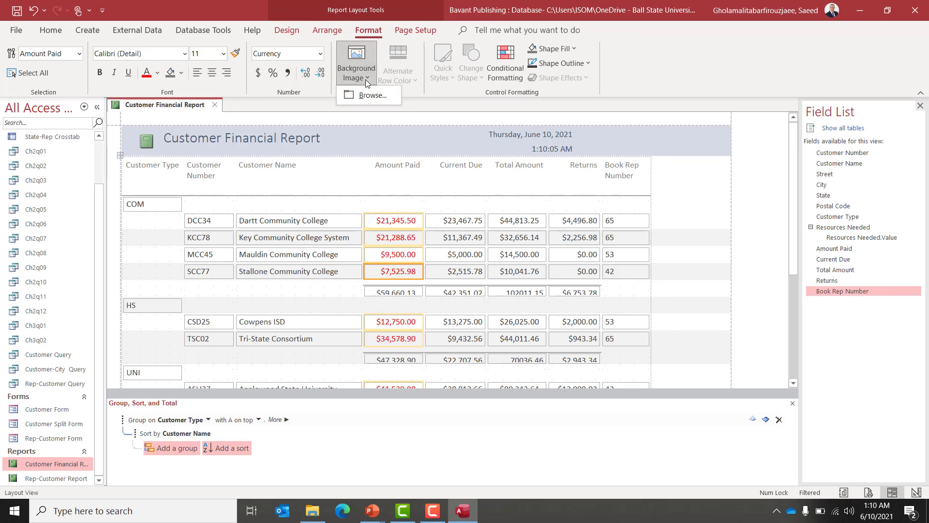
left_click(373, 96)
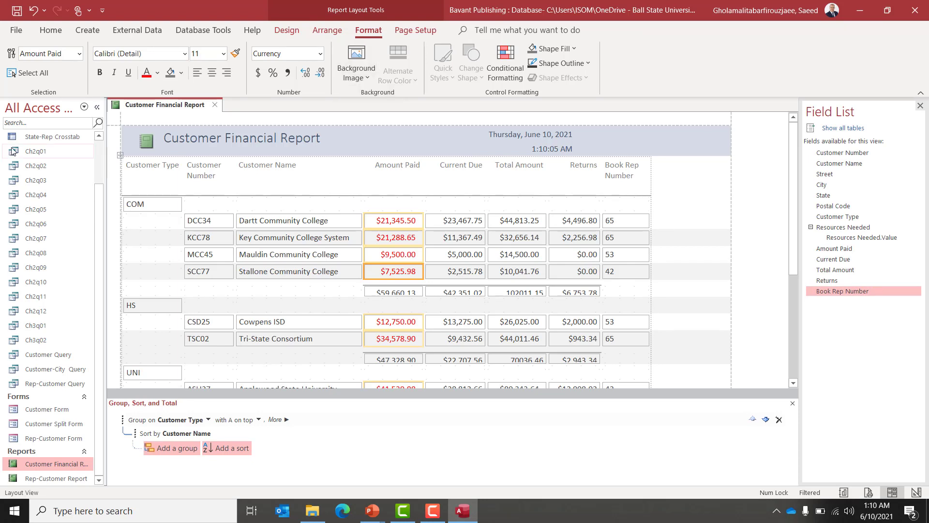
- Quick-print the filtered Customer Financial Report to a PDF named "test print" in the Desktop folder
left_click(14, 30)
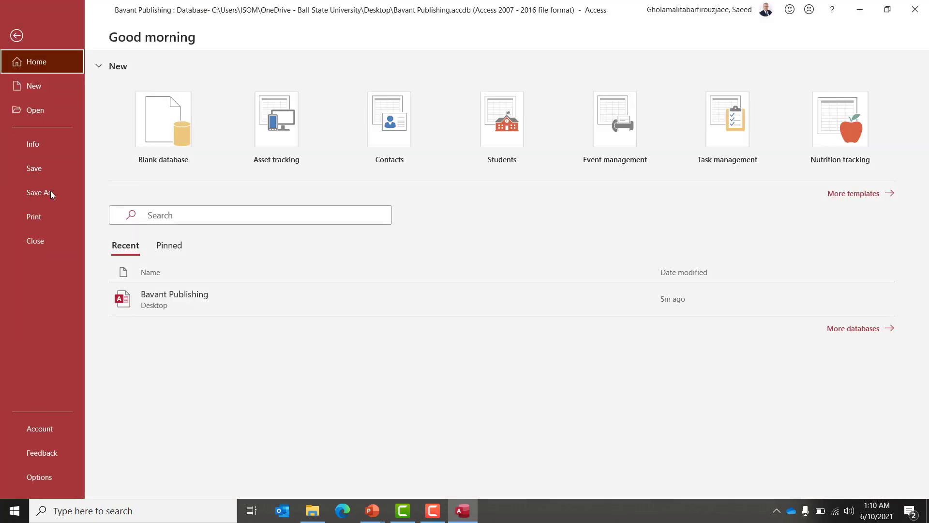
left_click(51, 216)
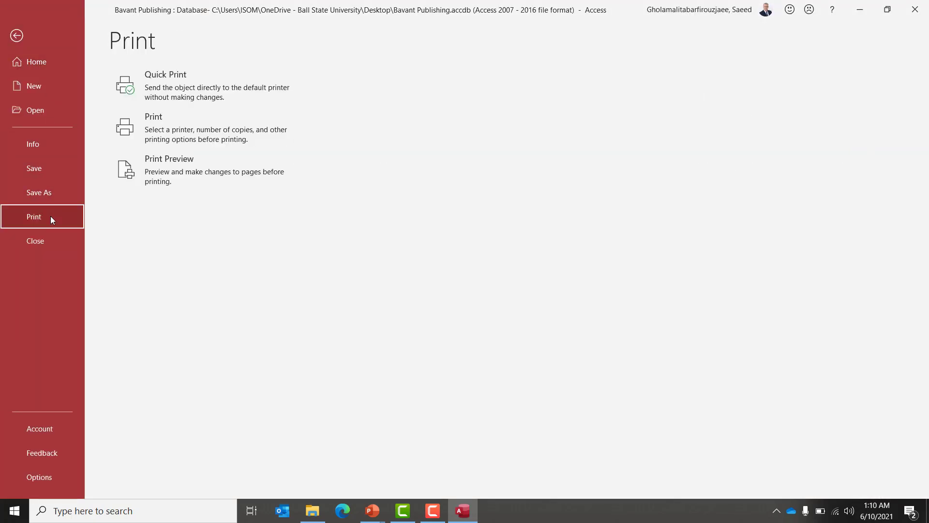
left_click(172, 90)
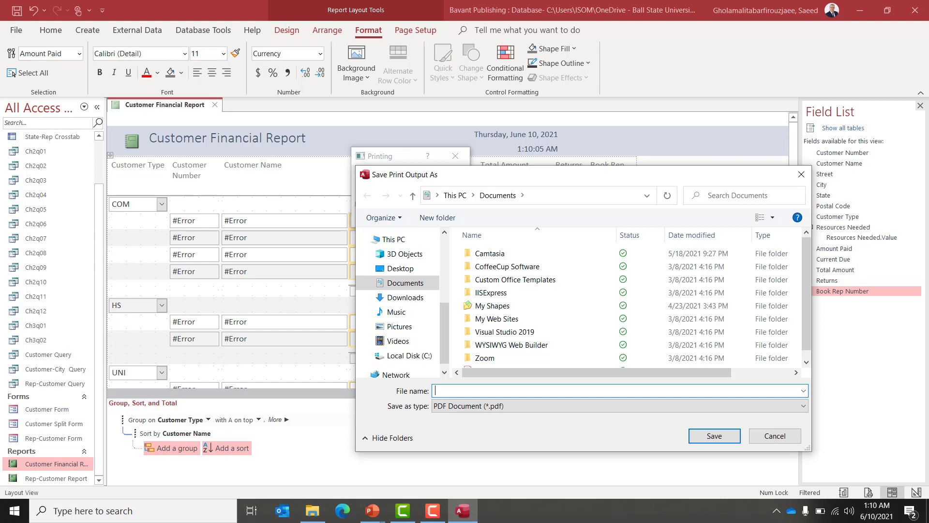
left_click(397, 268)
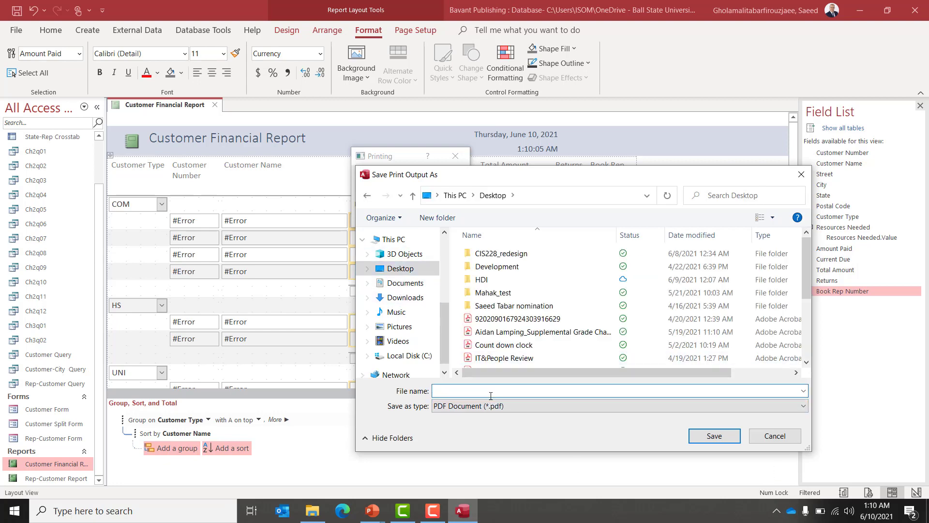
left_click(490, 396)
type("test print")
key("Return")
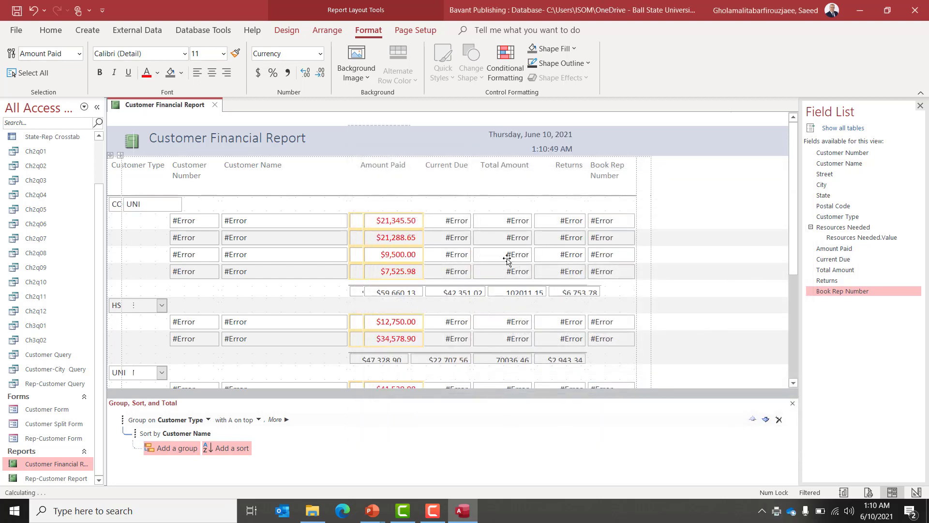
- Open the "test print" PDF from the desktop in Adobe Acrobat Reader and enlarge its window to review the printed report
key("super+d")
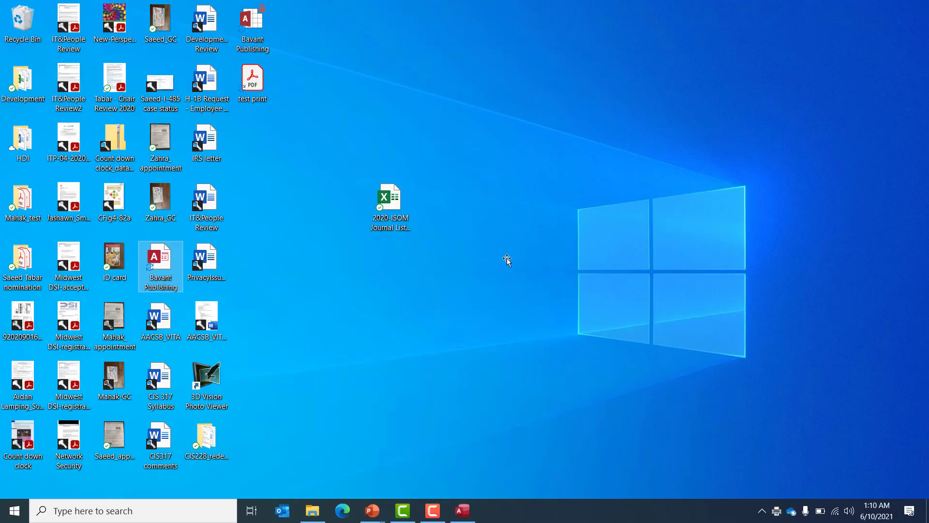
left_click(266, 84)
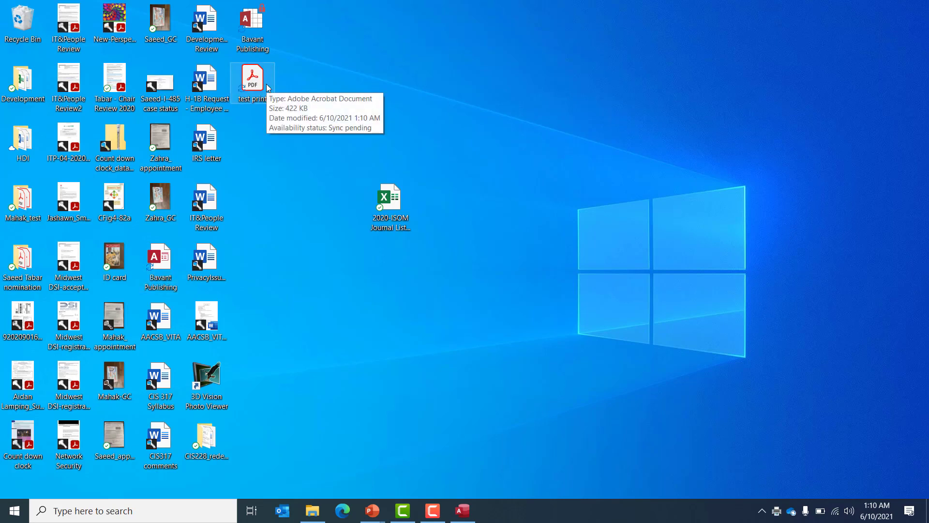
double_click(266, 83)
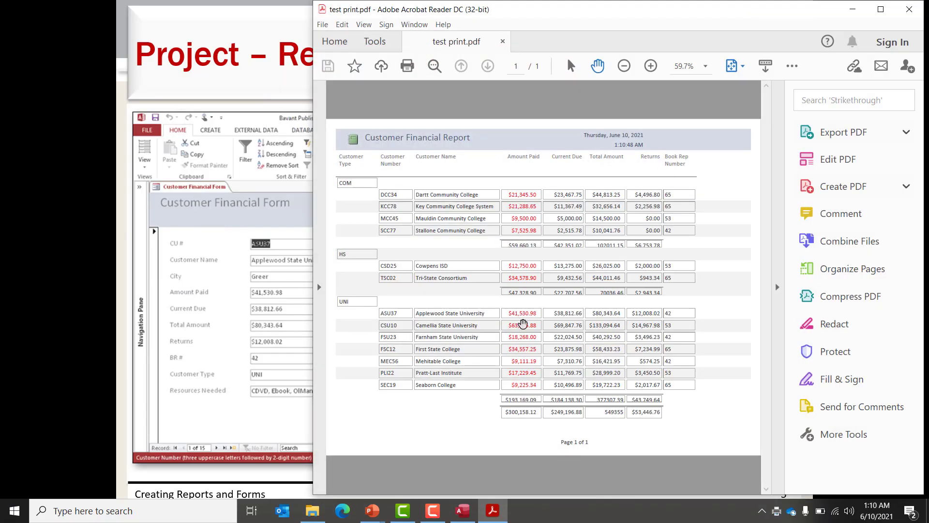
left_click(881, 9)
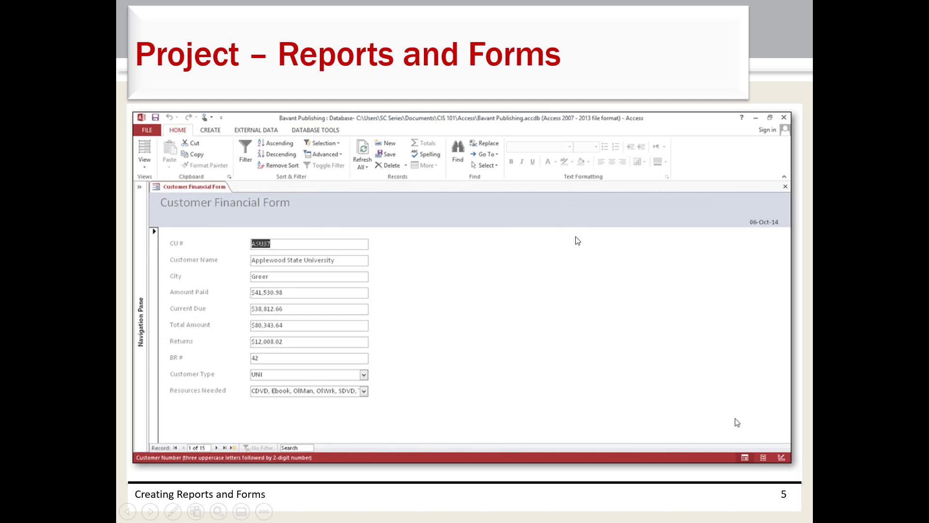
key("Left")
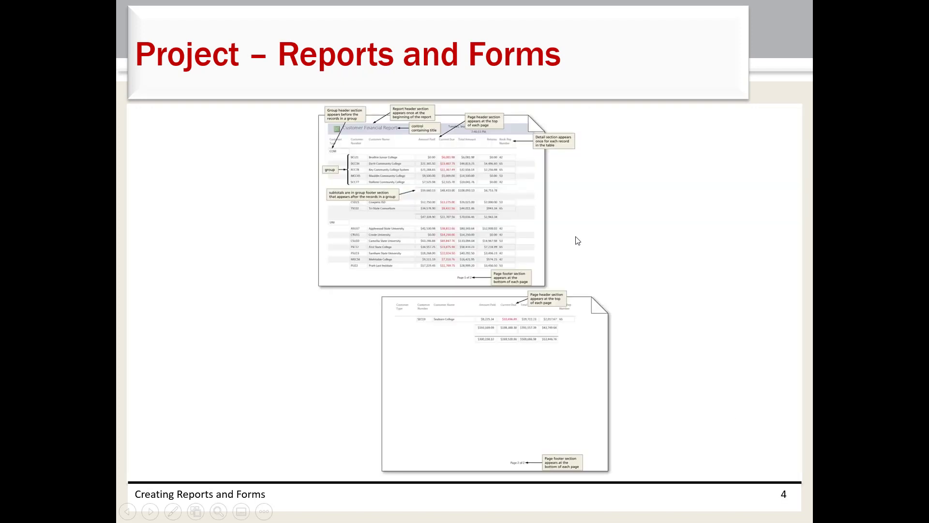
key("alt+Tab")
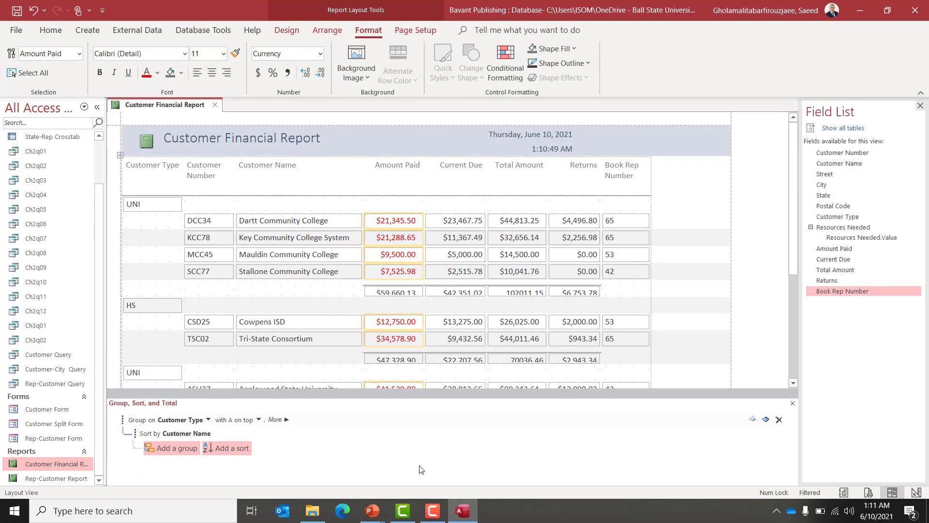
key("alt+Tab")
key("alt+Tab")
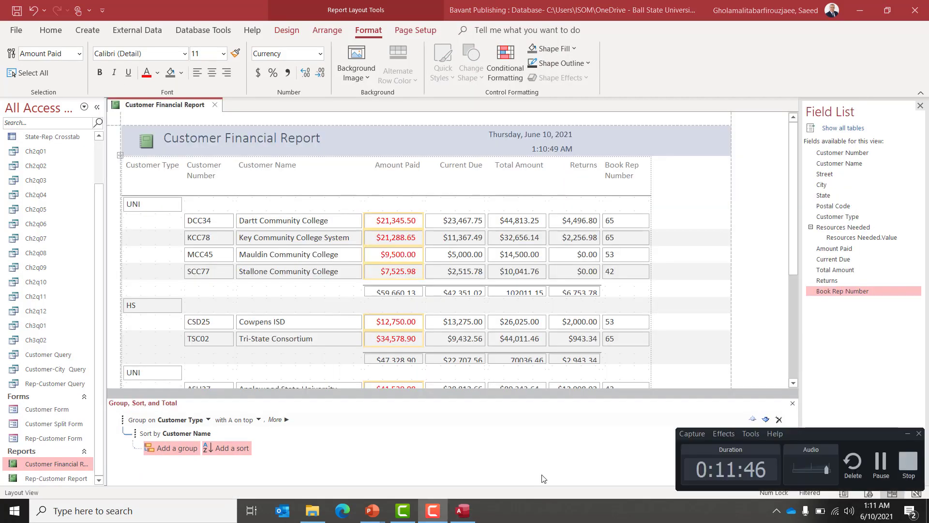
left_click(876, 466)
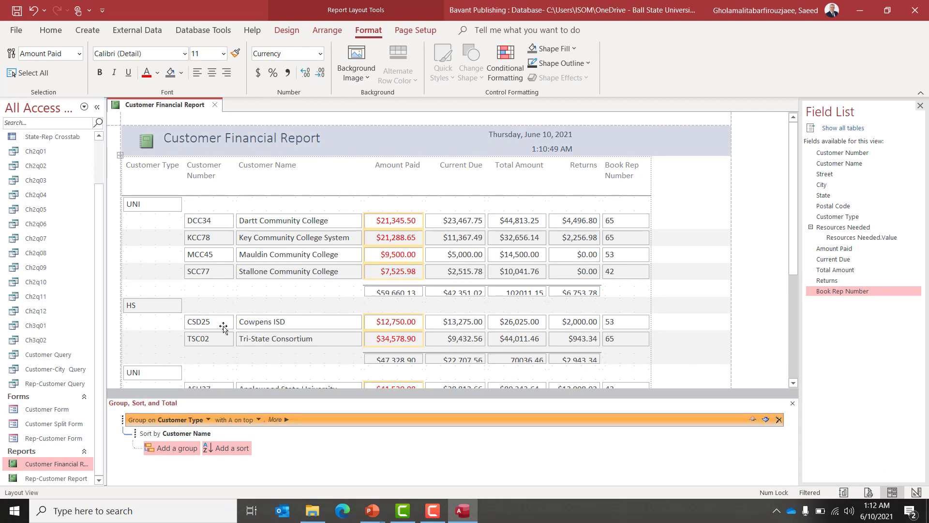
- Start a new report with the Report Wizard, using the Book Rep table as its source
left_click(96, 150)
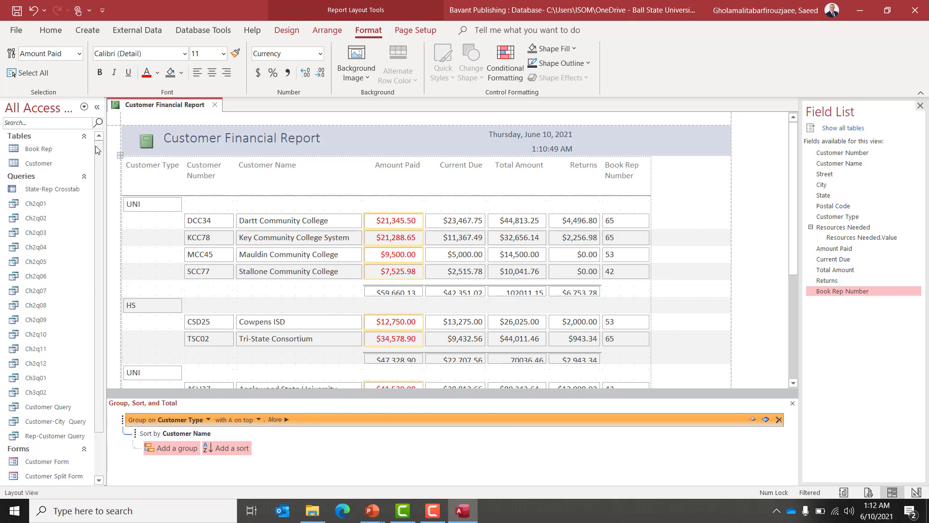
left_click(56, 151)
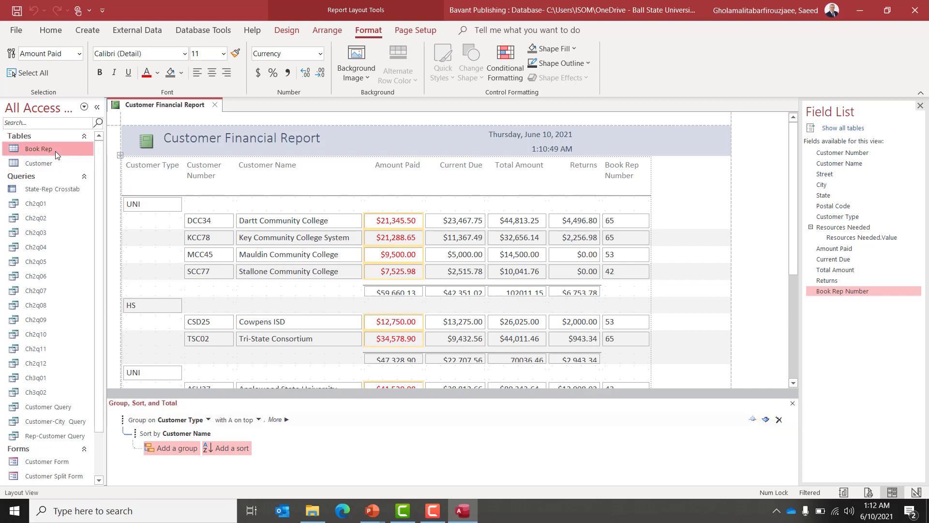
left_click(96, 31)
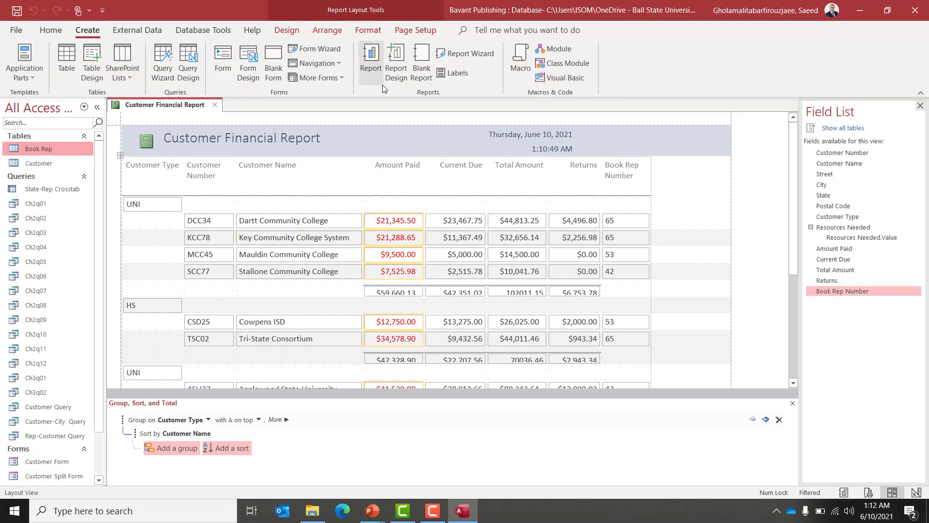
left_click(470, 54)
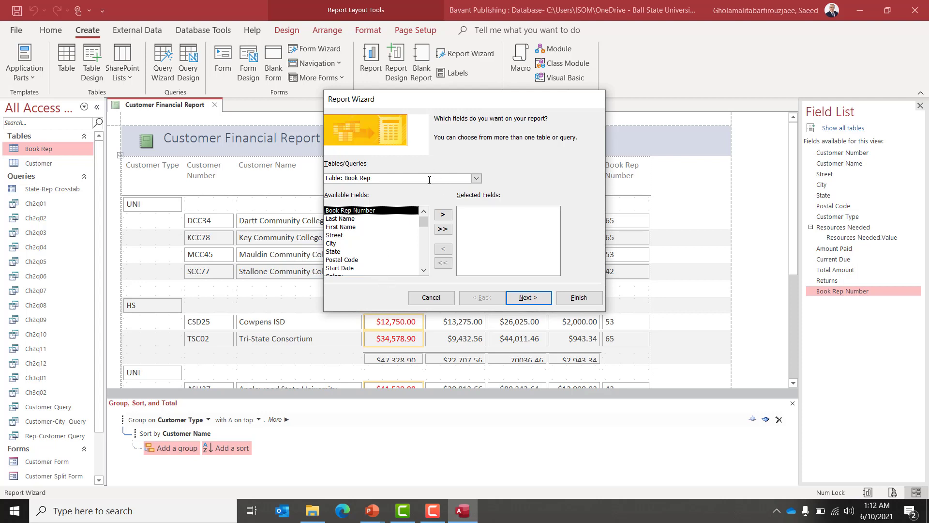
left_click(477, 177)
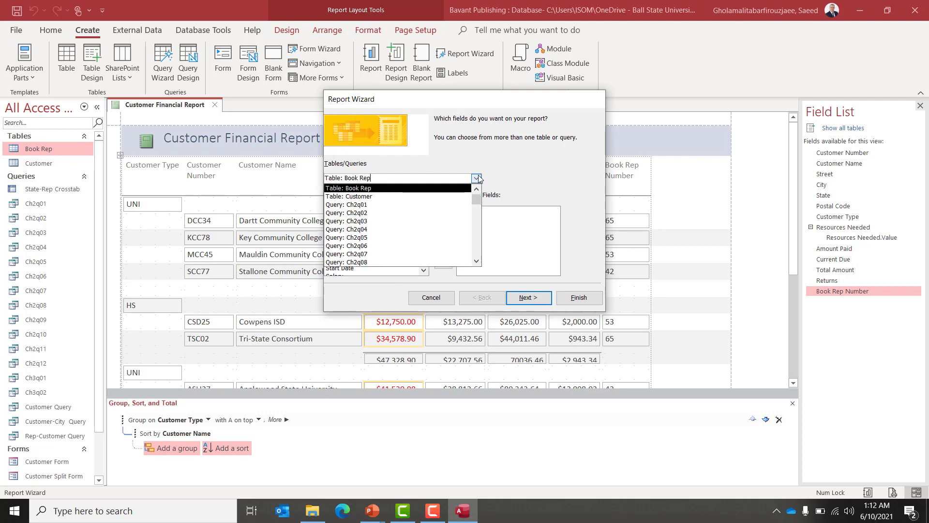
left_click(454, 150)
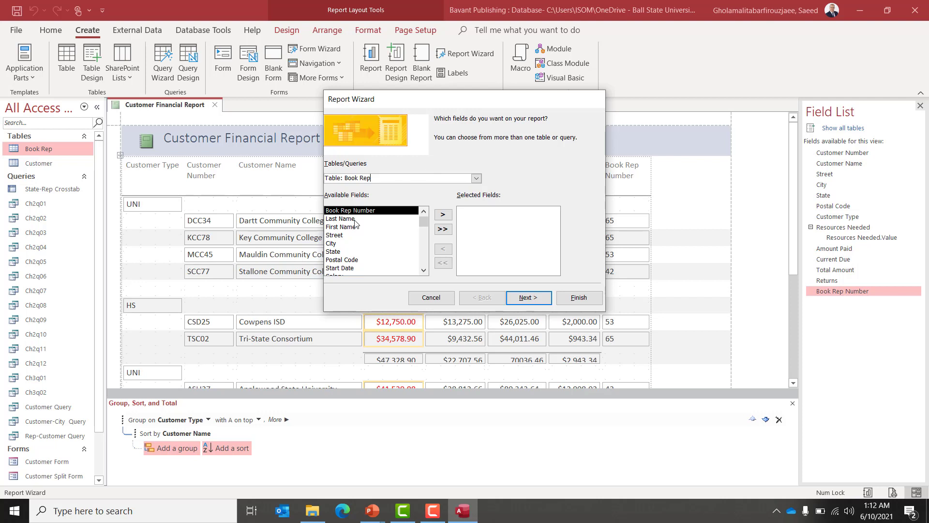
left_click(473, 178)
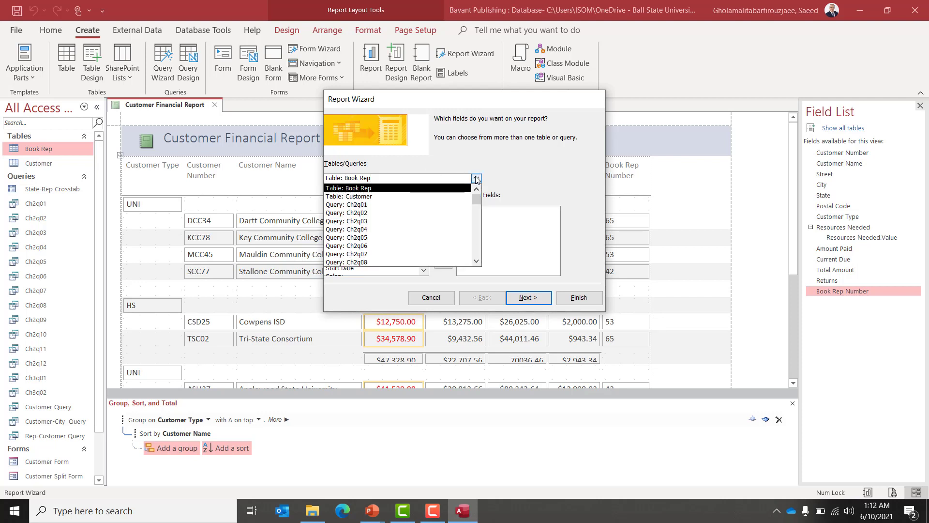
left_click(452, 153)
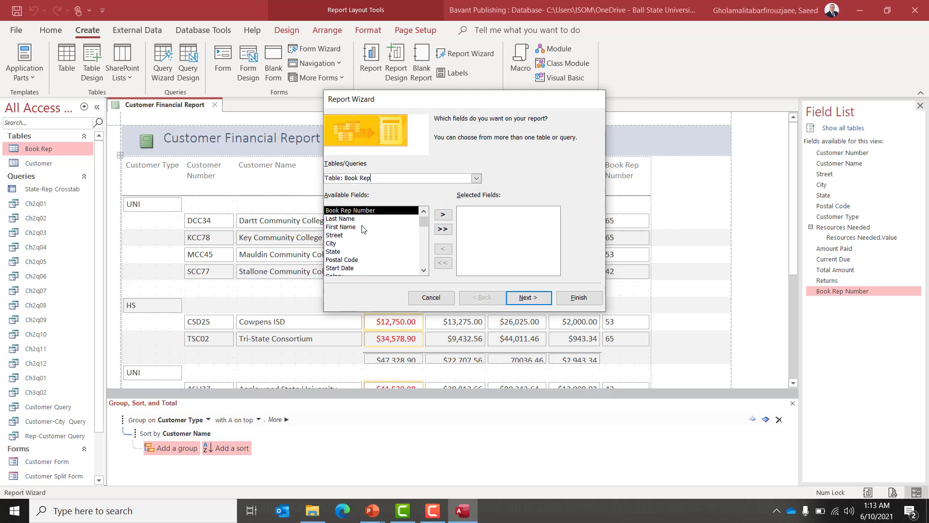
- Add the Book Rep Number, First Name and Last Name fields from the Book Rep table to the report
left_click(442, 215)
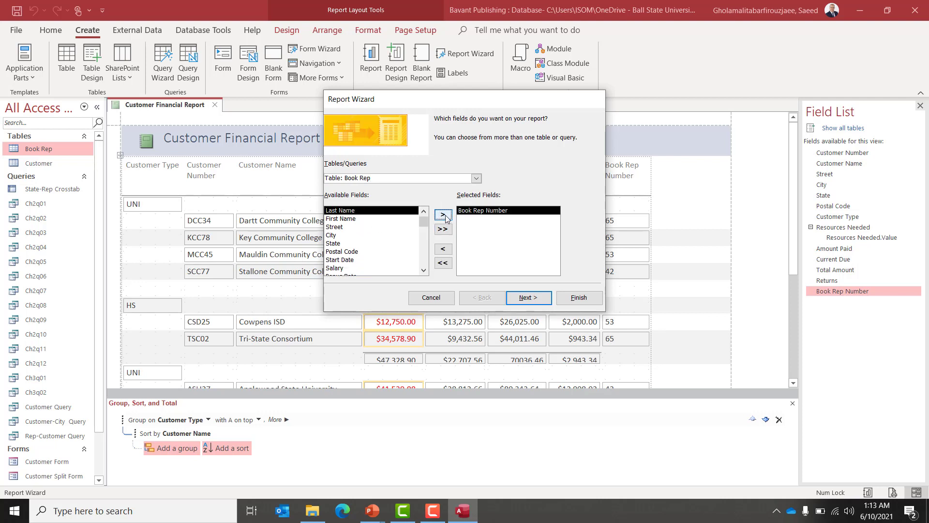
left_click(378, 220)
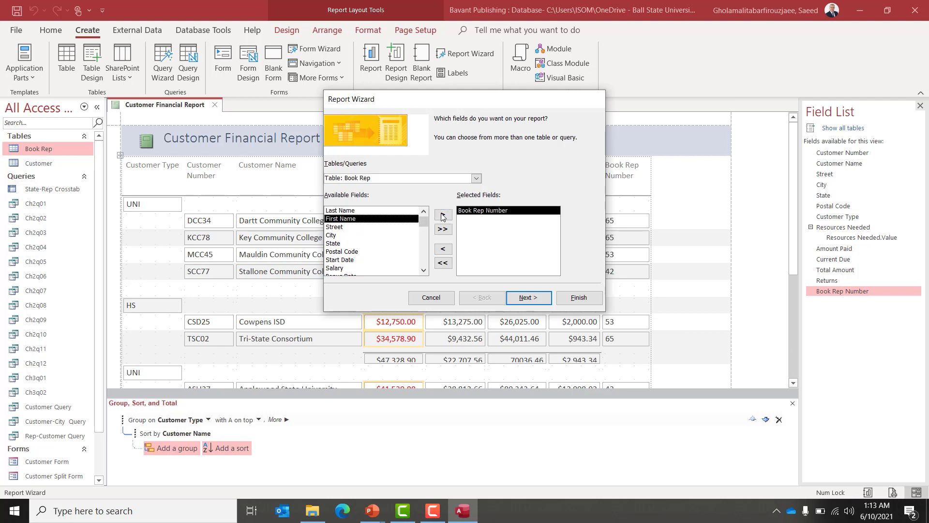
left_click(444, 215)
left_click(362, 211)
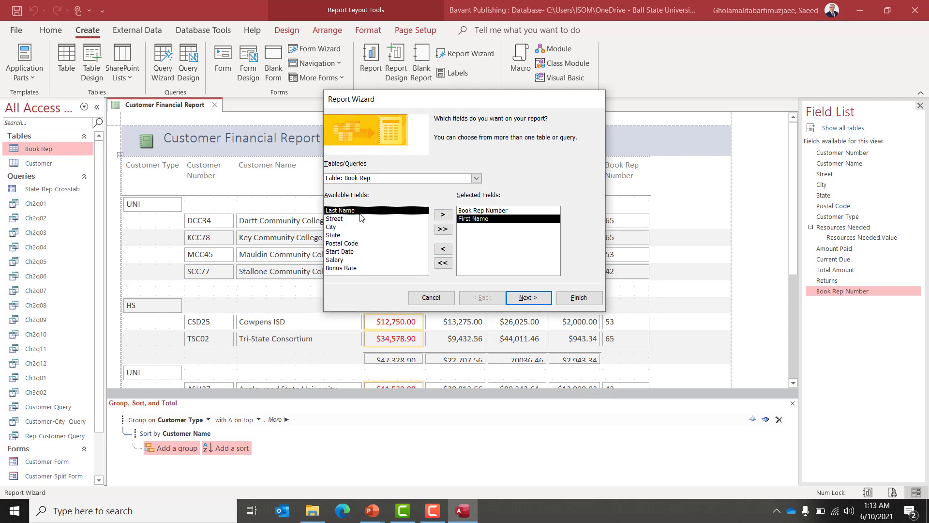
left_click(442, 214)
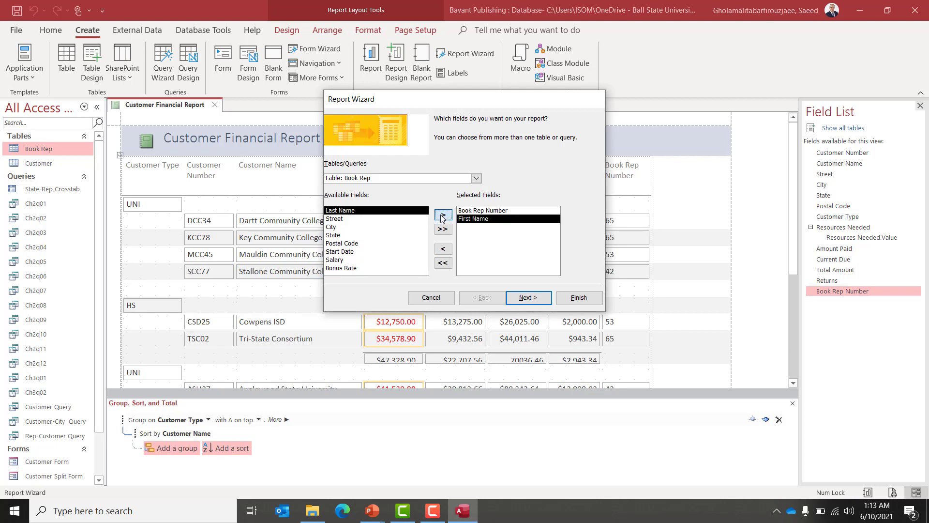
- Add Customer Name, Amount Paid, Current Due, Total Amount and Returns from the Customer table to the report's selected fields
left_click(476, 179)
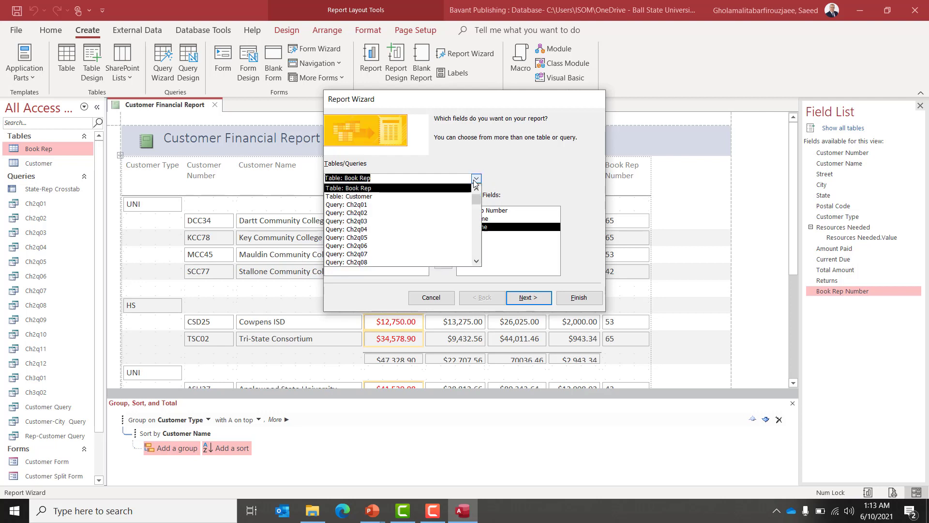
left_click(412, 204)
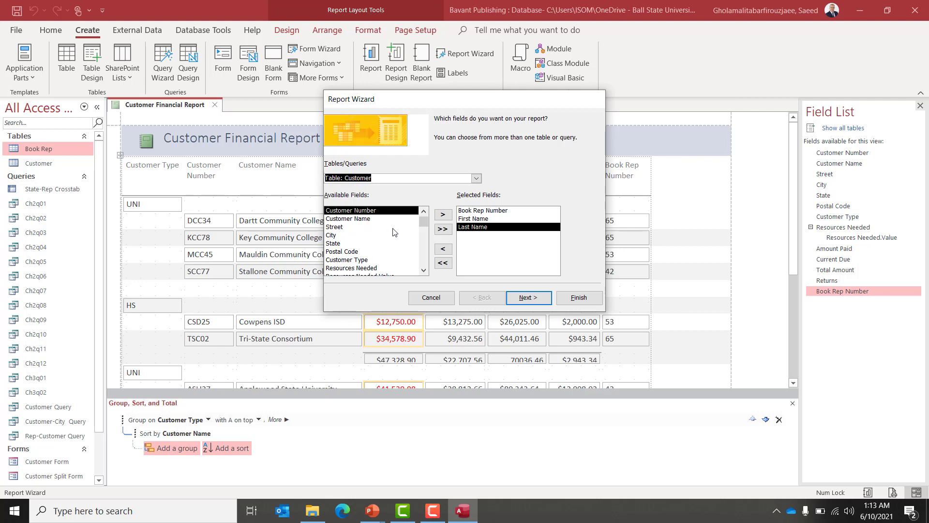
left_click(362, 220)
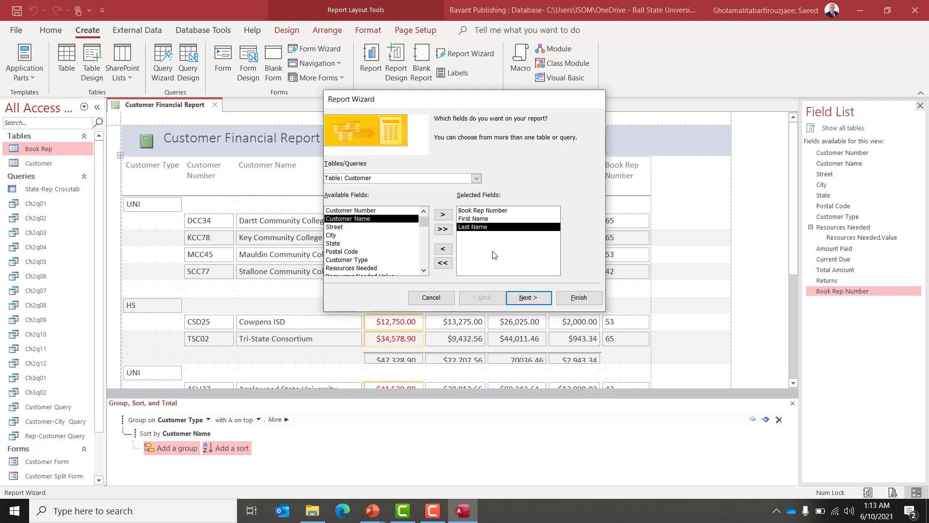
left_click(442, 216)
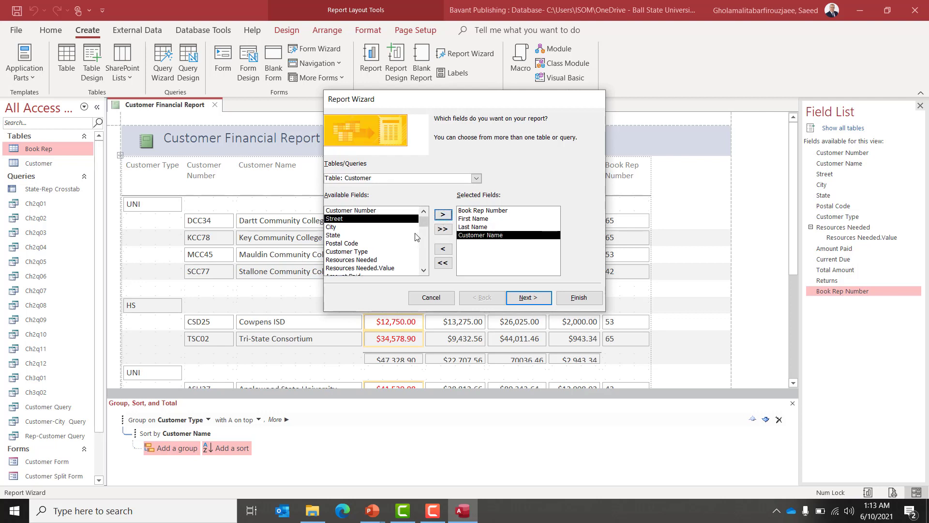
left_click(424, 271)
left_click(424, 271)
left_click(359, 260)
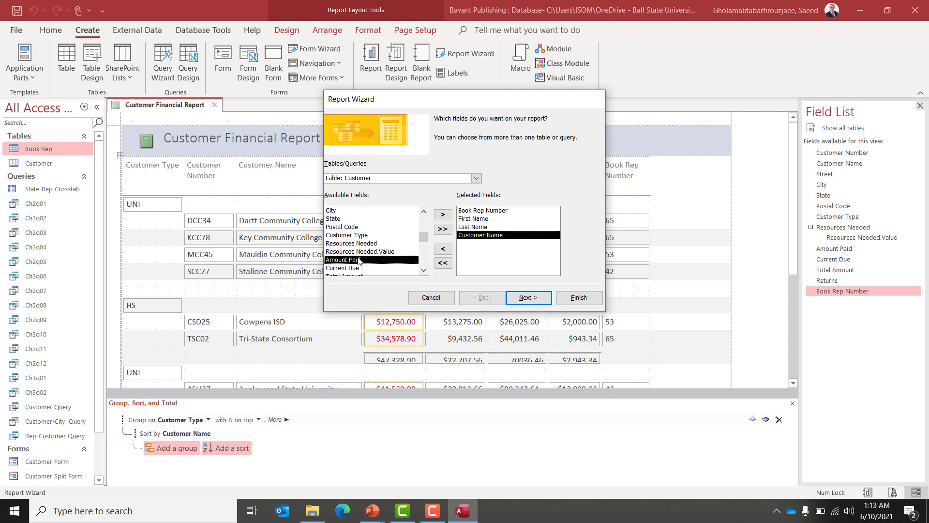
left_click(442, 214)
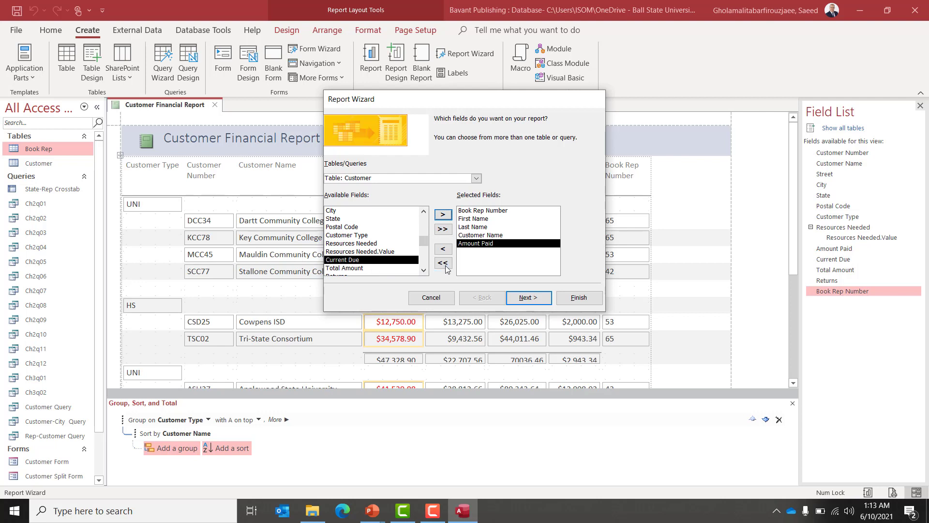
left_click(443, 216)
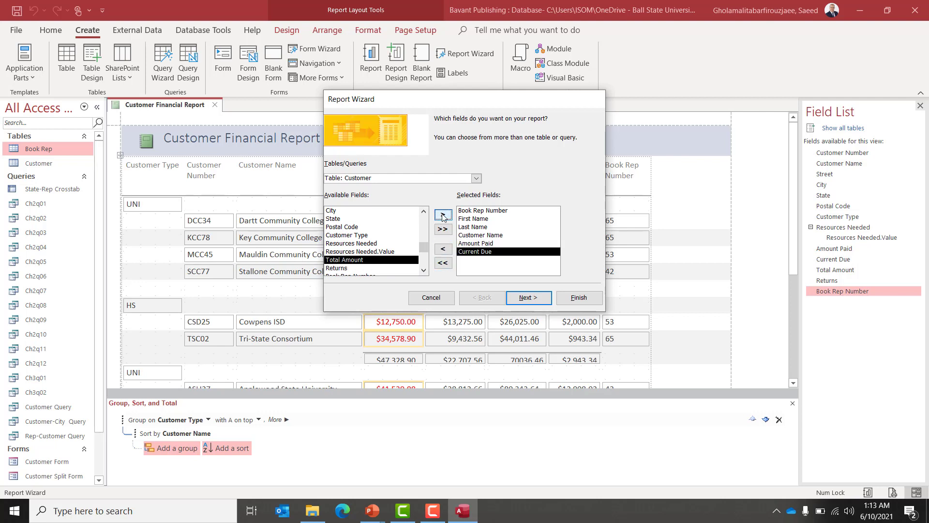
left_click(443, 215)
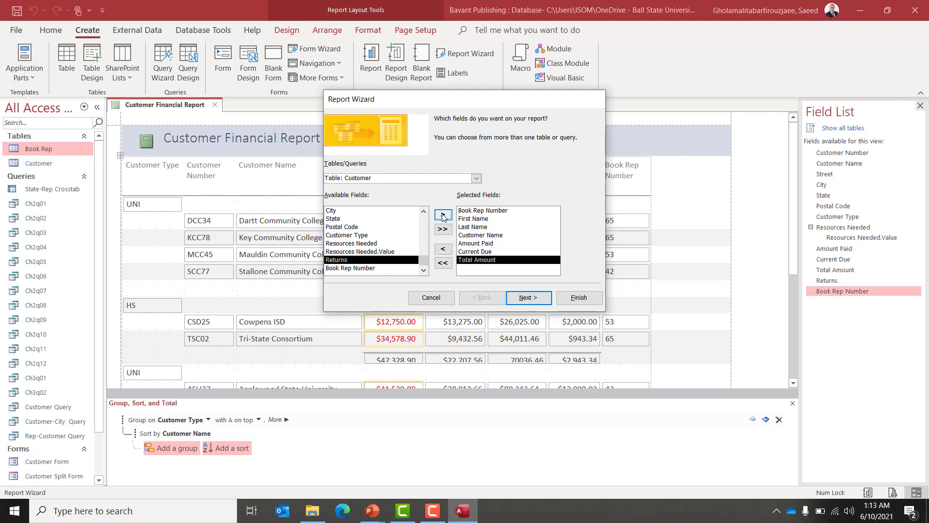
left_click(444, 216)
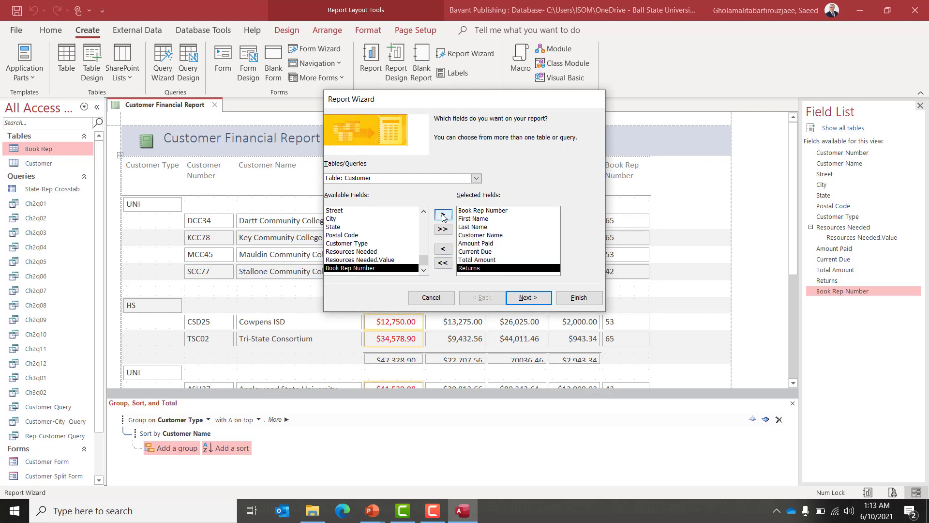
- Keep the data viewed by Book Rep without extra grouping levels, and sort the detail records by Customer Name in ascending order
left_click(529, 298)
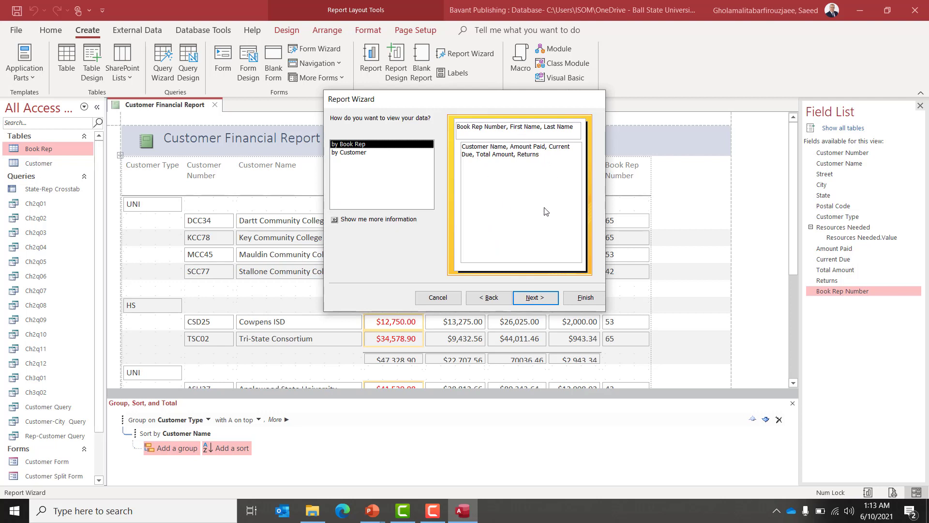
left_click(535, 298)
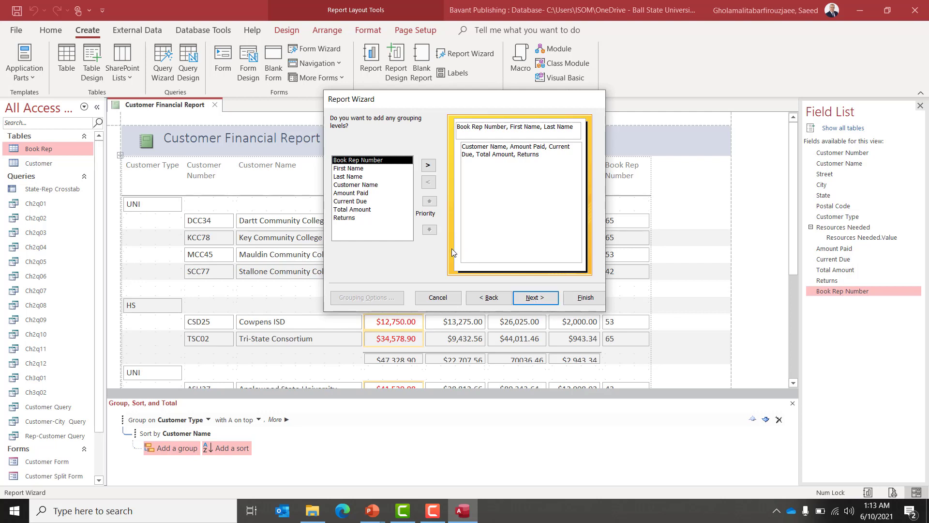
left_click(538, 301)
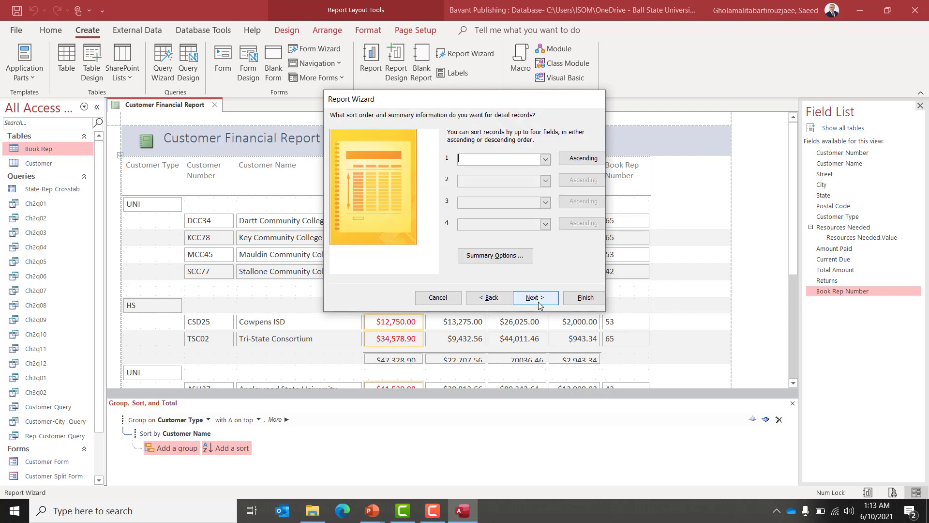
left_click(546, 161)
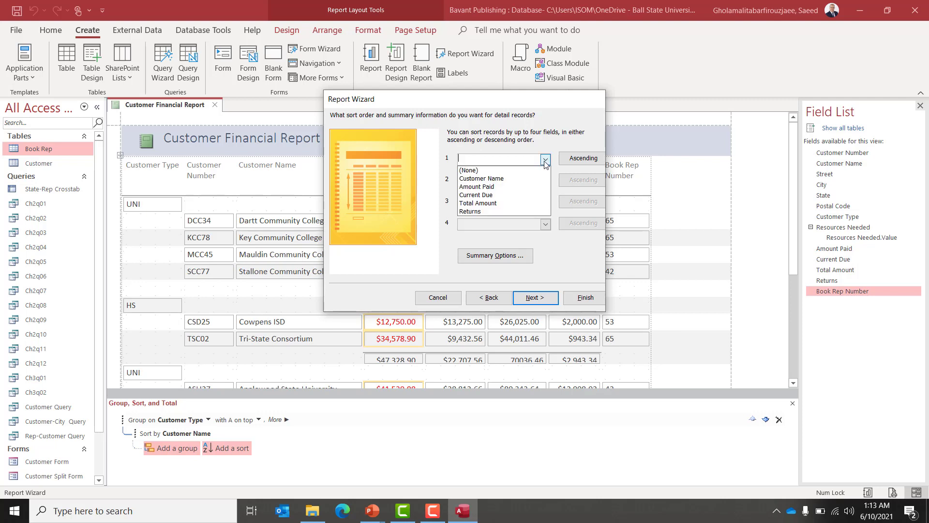
left_click(508, 180)
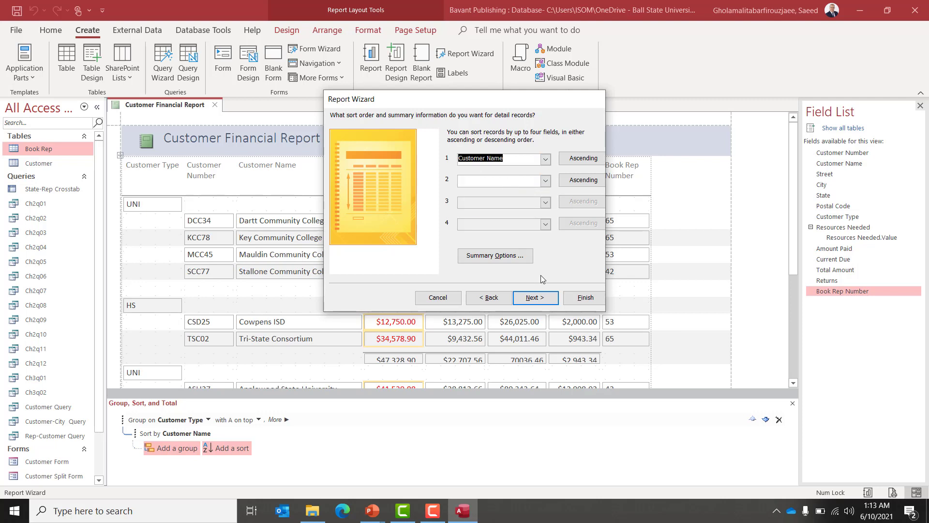
- Keep the Stepped layout in Portrait orientation, and finish the report with the title "Book Rep wizard report" for preview
left_click(533, 298)
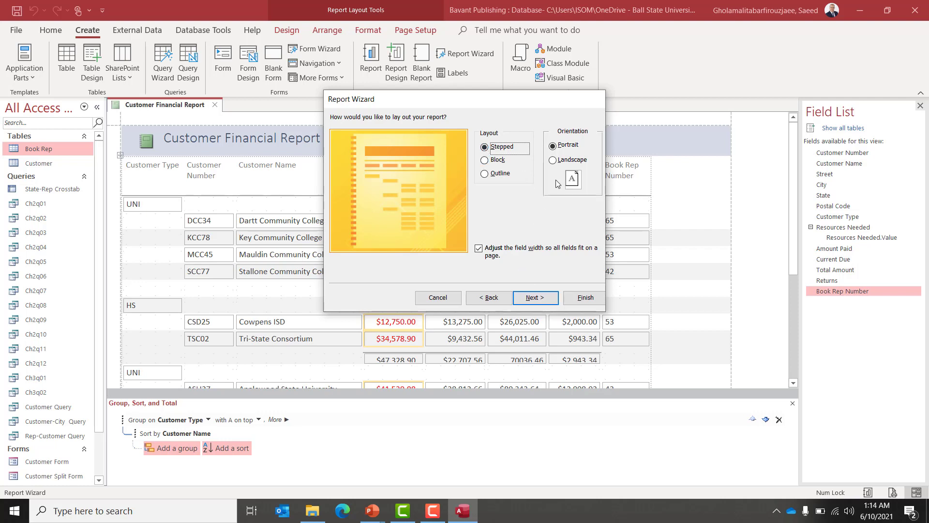
left_click(534, 297)
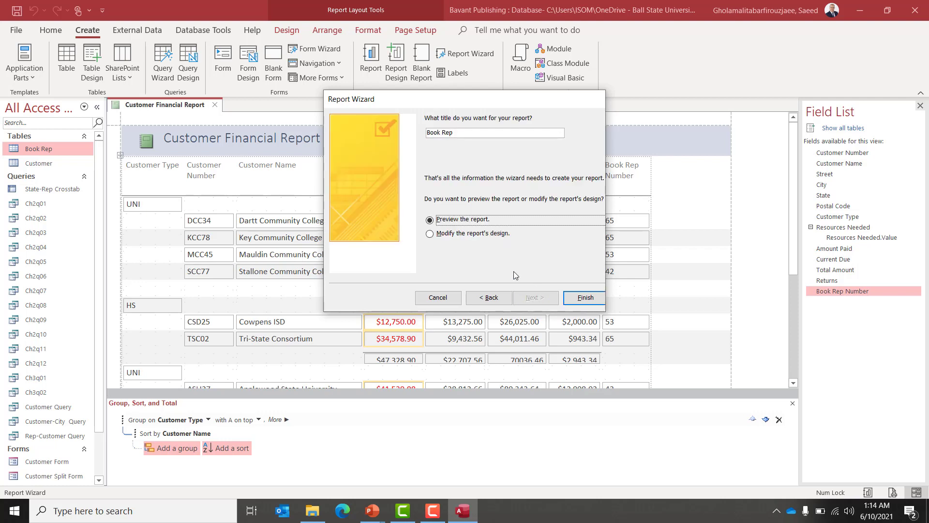
left_click(475, 134)
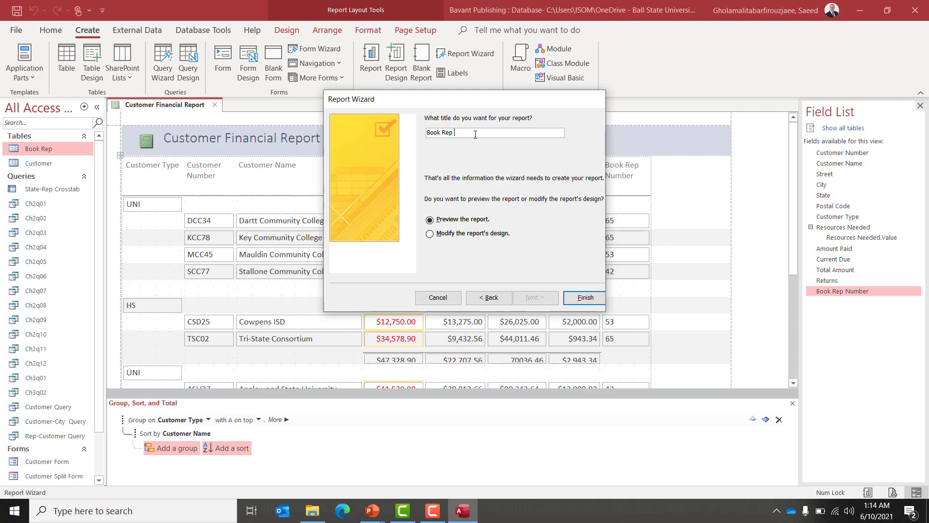
type("wizard report")
left_click(579, 301)
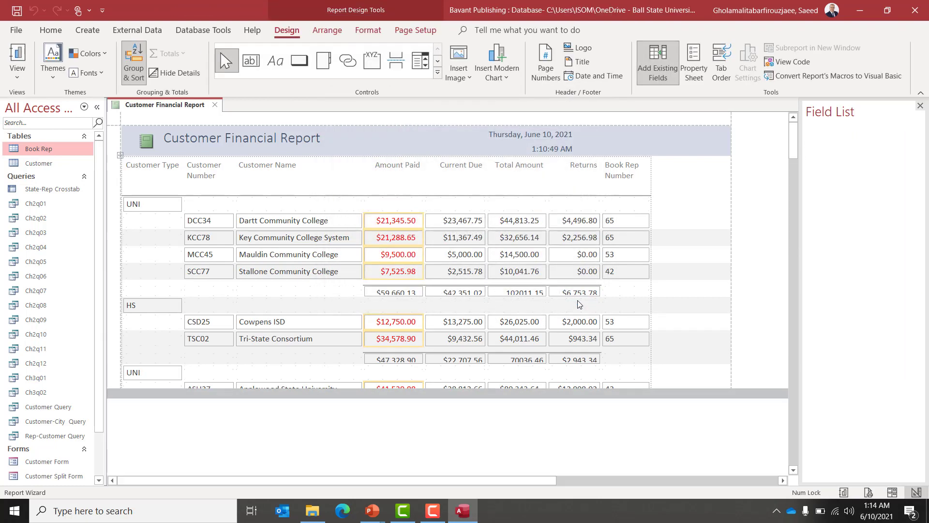
scroll(581, 304, "down", 3)
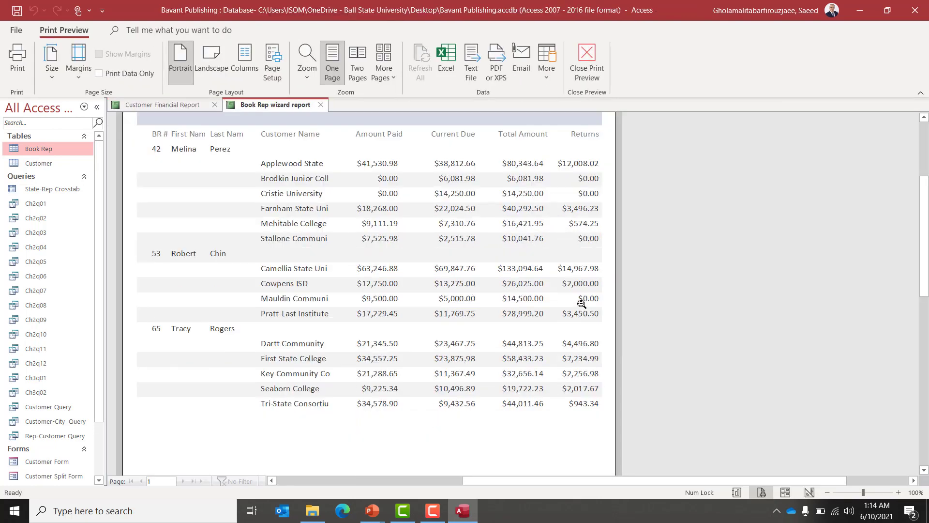
- Review the Book Rep wizard report in the print preview, from its title through the customer records grouped under each book rep
scroll(581, 304, "up", 6)
scroll(581, 304, "down", 3)
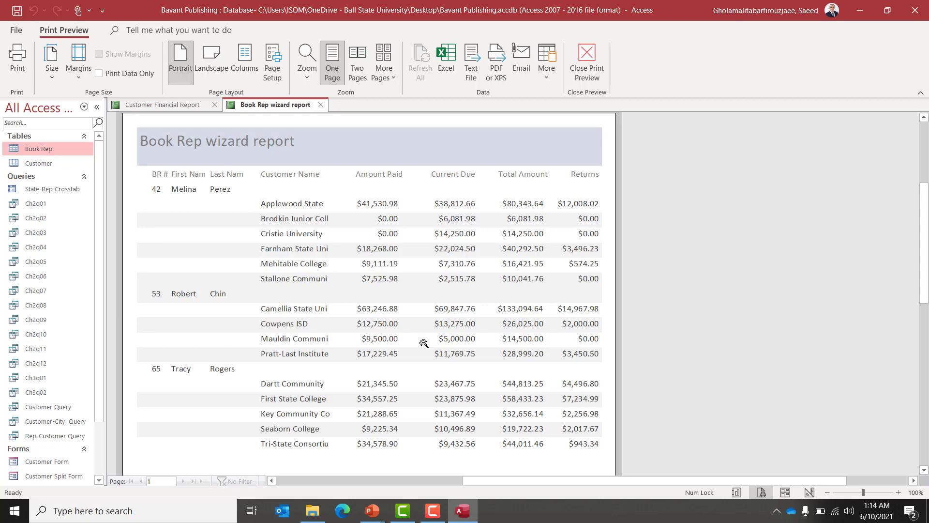
scroll(424, 343, "down", 3)
scroll(424, 344, "up", 3)
scroll(424, 343, "up", 2)
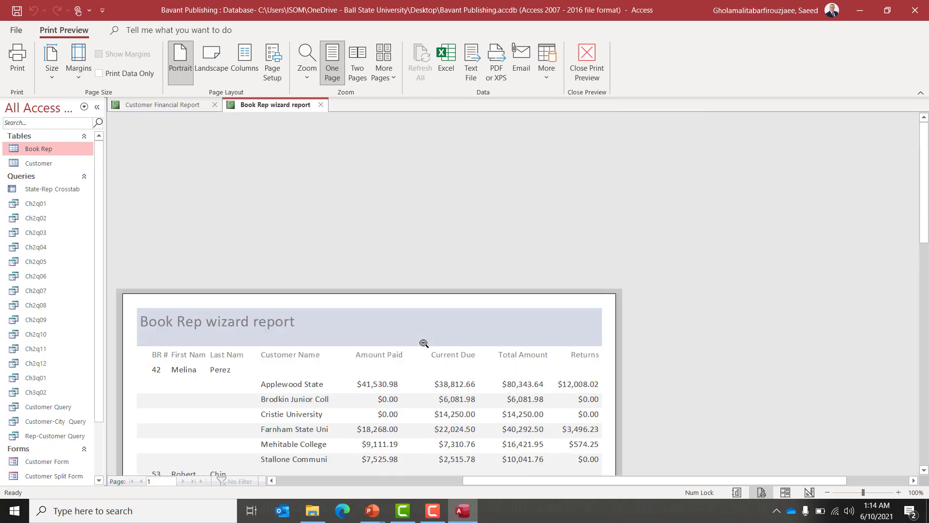
scroll(424, 343, "down", 2)
scroll(424, 343, "down", 3)
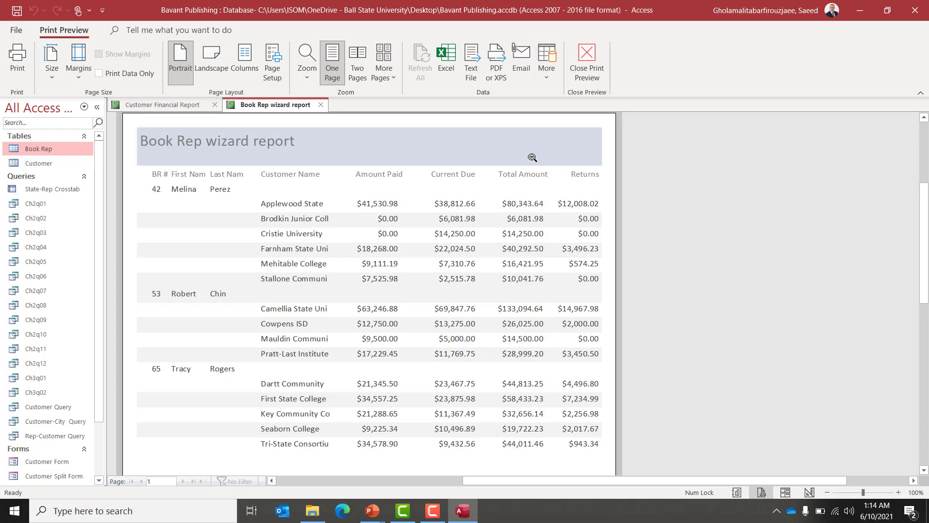
- View the print options for the Book Rep wizard report, dismiss them without printing, and look over the previewed page again
left_click(14, 72)
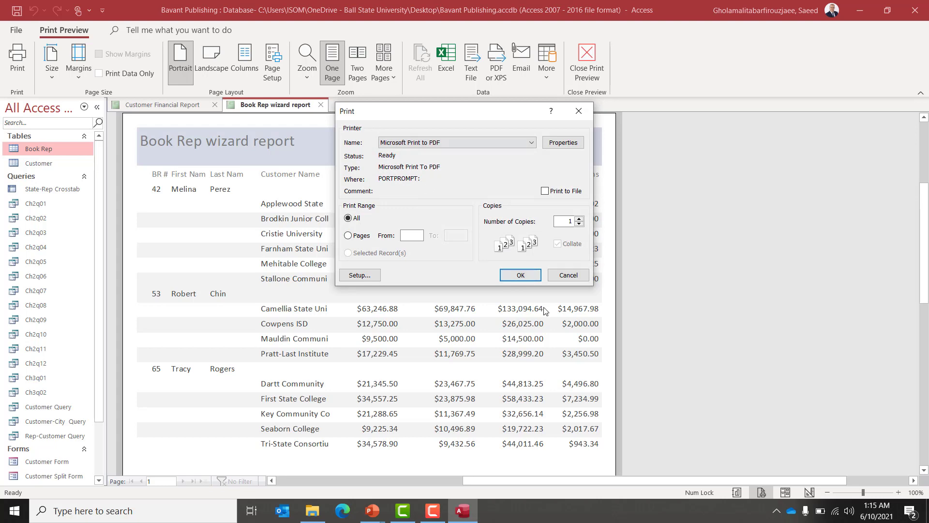
left_click(562, 276)
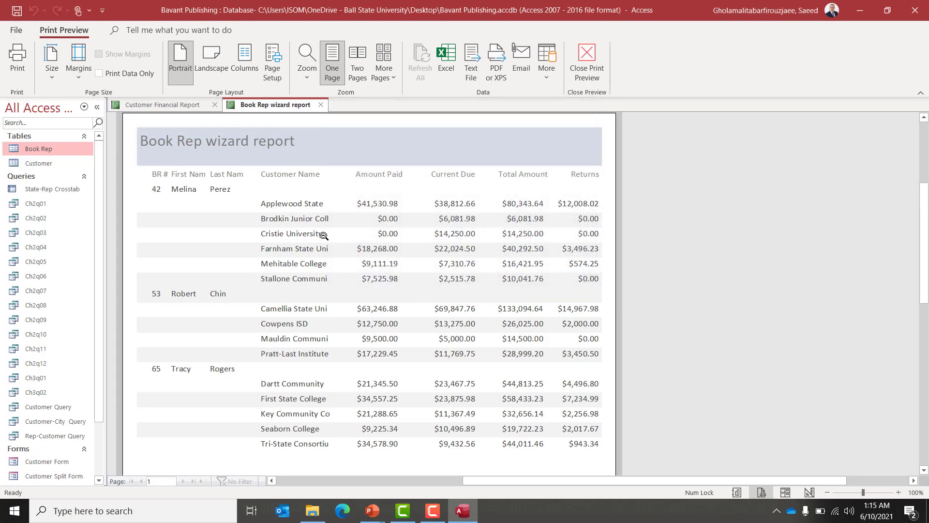
scroll(507, 305, "down", 2)
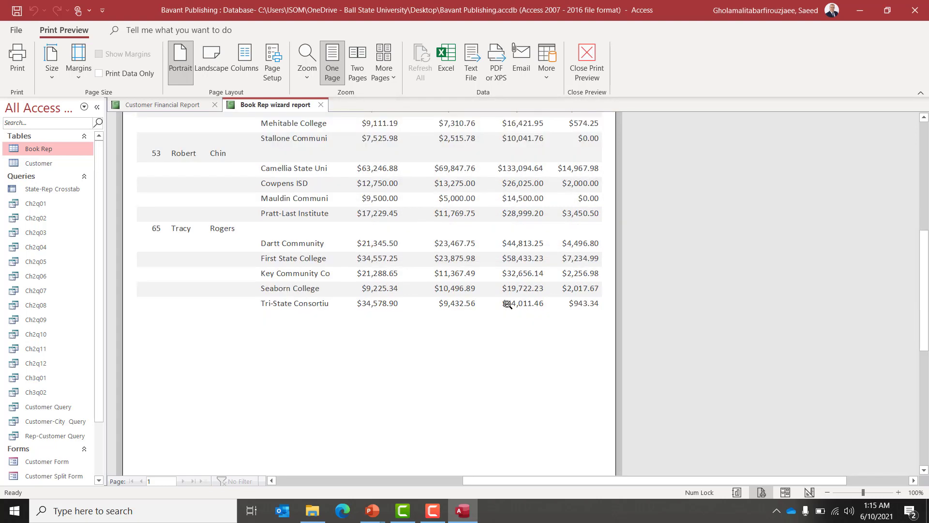
scroll(507, 304, "up", 6)
scroll(507, 304, "down", 4)
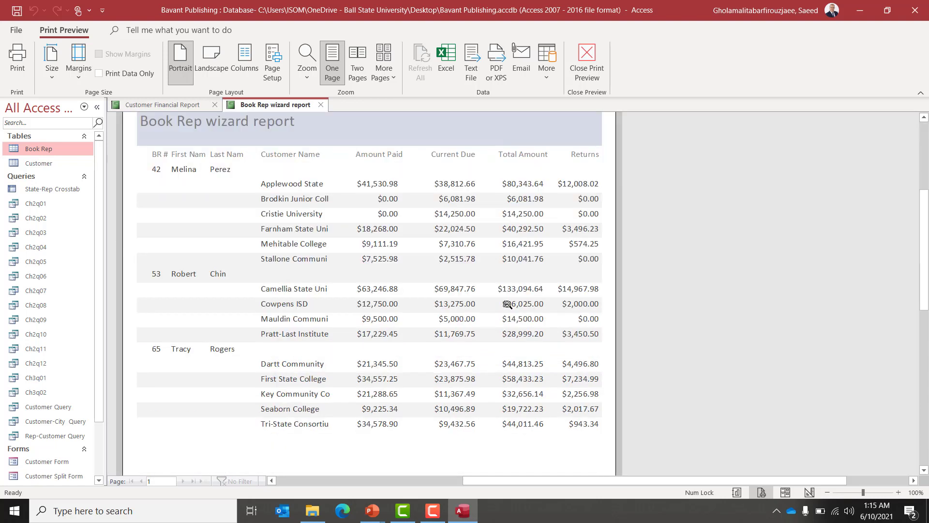